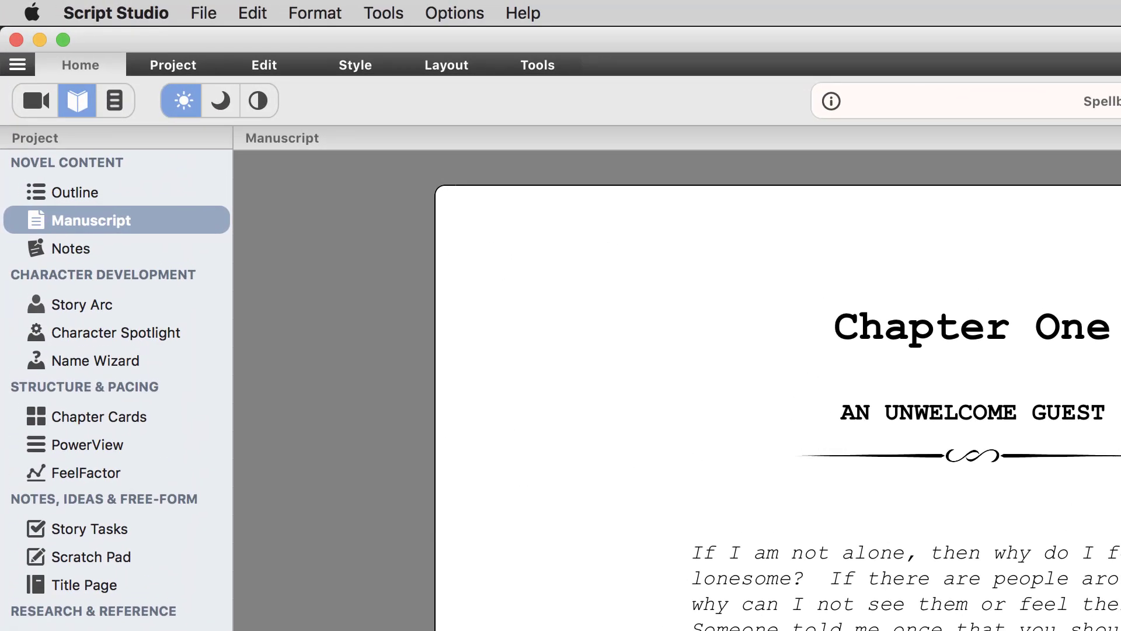
# - Compare the Script, Novel and Regular writing modes, finishing in Novel Mode
pyautogui.click(34, 101)
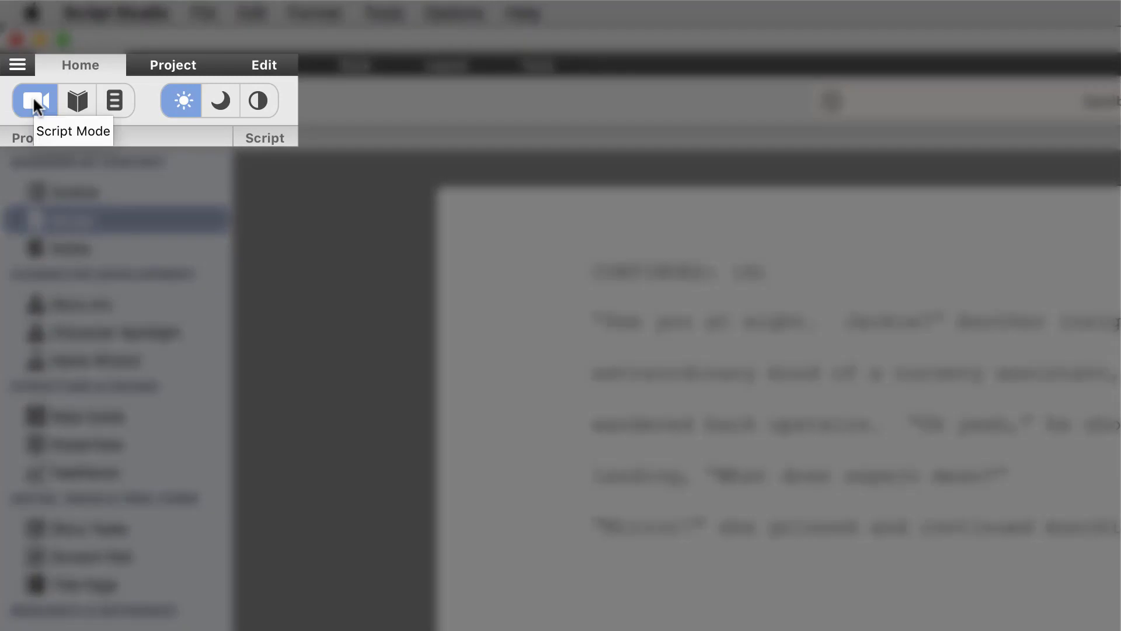
pyautogui.click(77, 99)
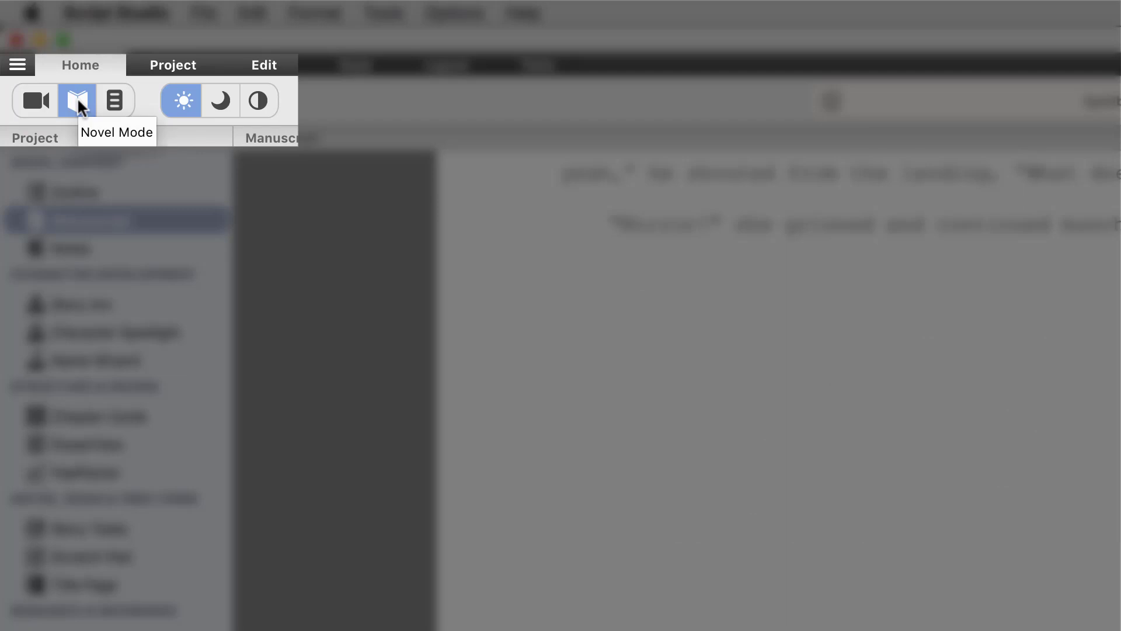
pyautogui.click(114, 104)
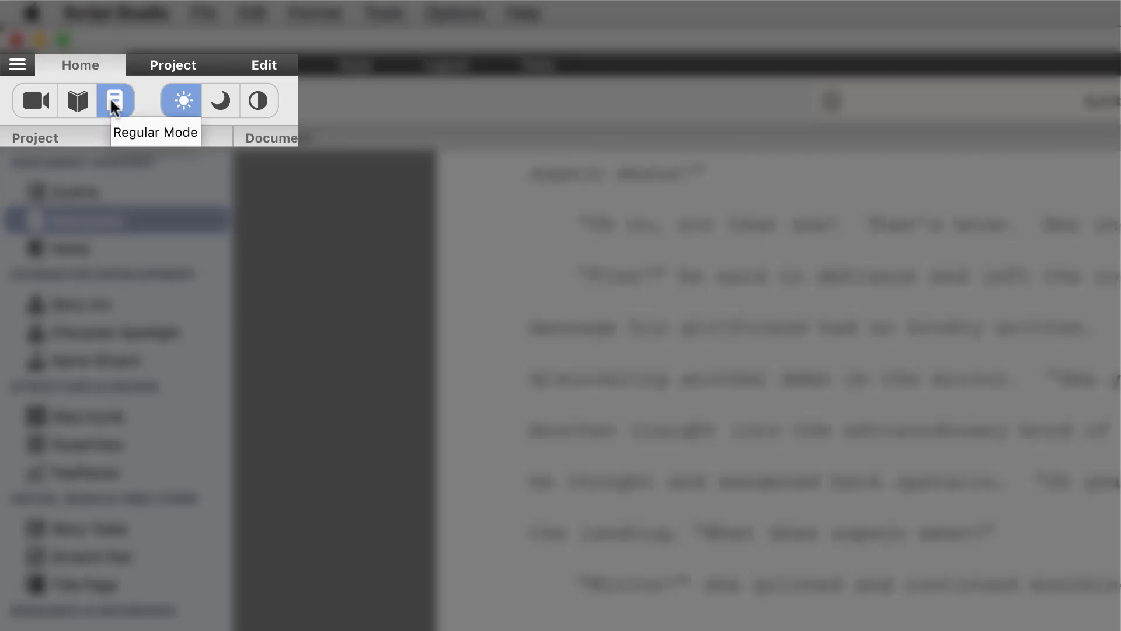
pyautogui.click(78, 100)
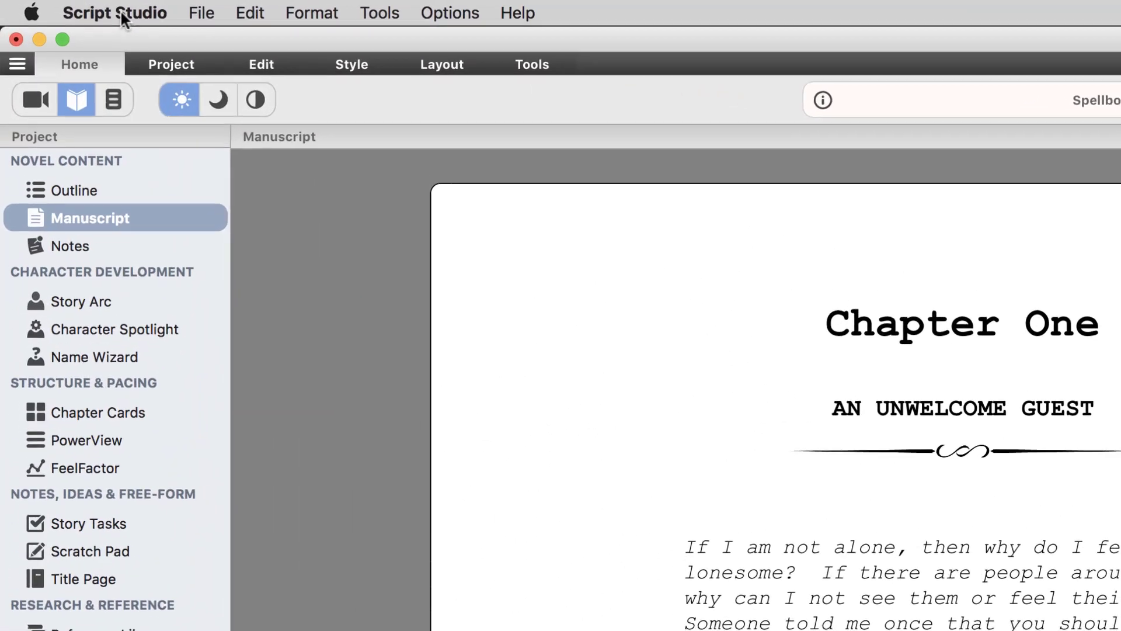
# - Open the Novel Options preferences and review the available chapter heading formats and chapter labels
pyautogui.click(66, 9)
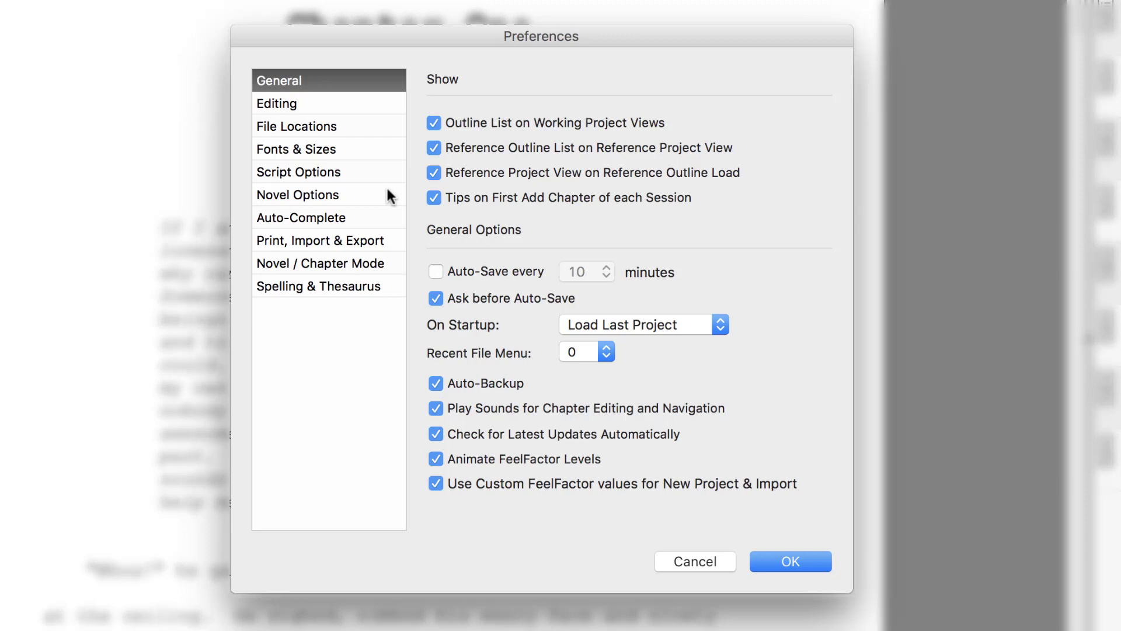
pyautogui.click(387, 190)
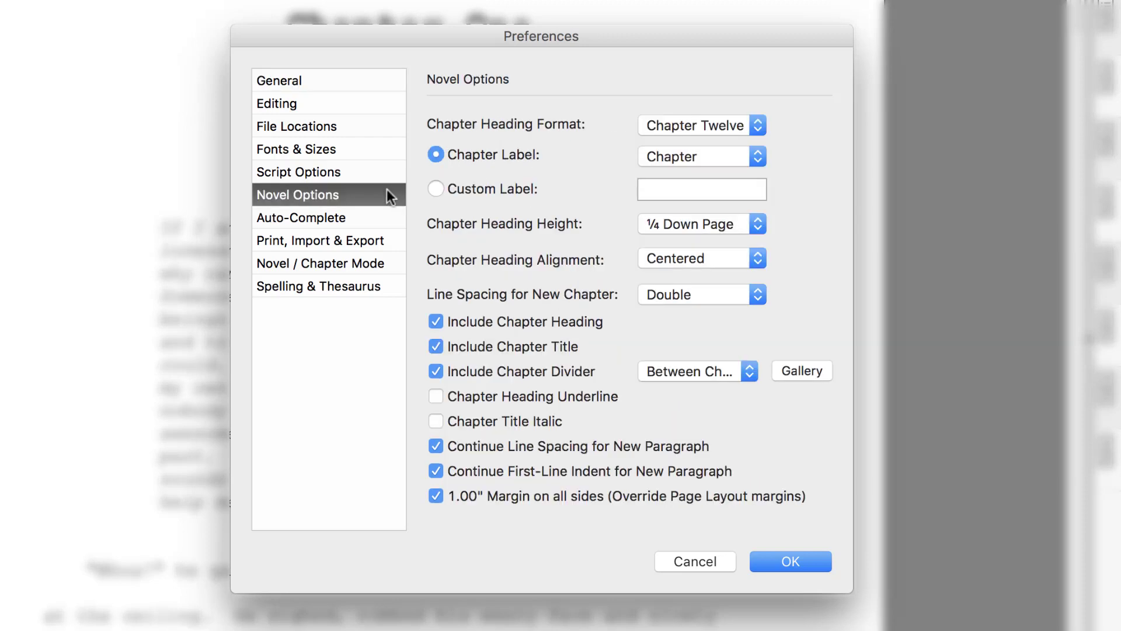
pyautogui.click(757, 125)
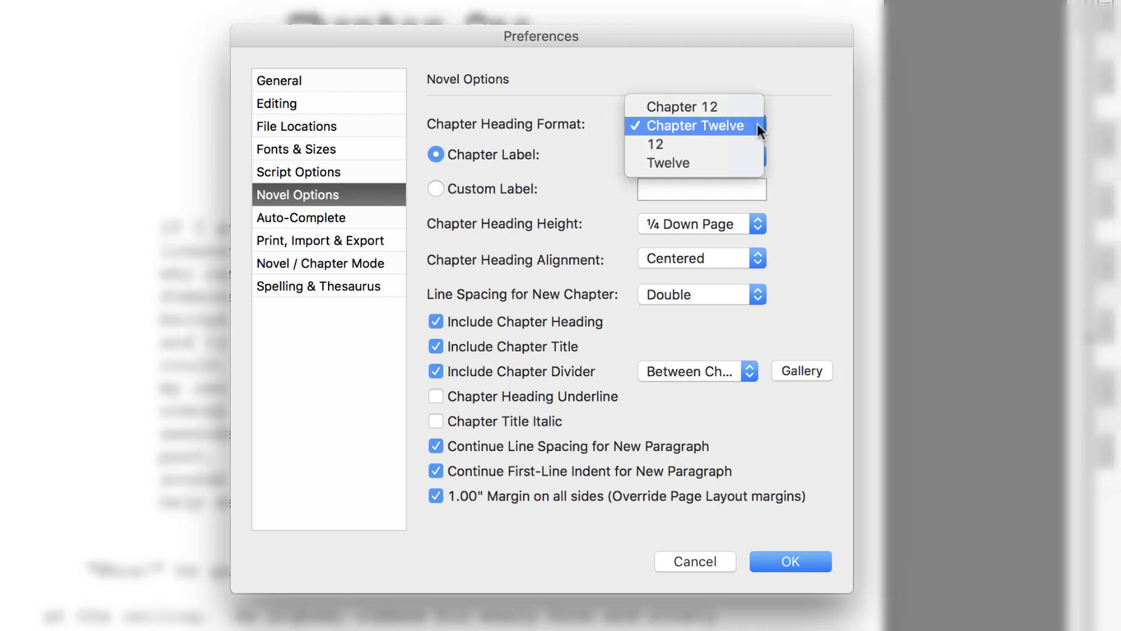
pyautogui.click(785, 123)
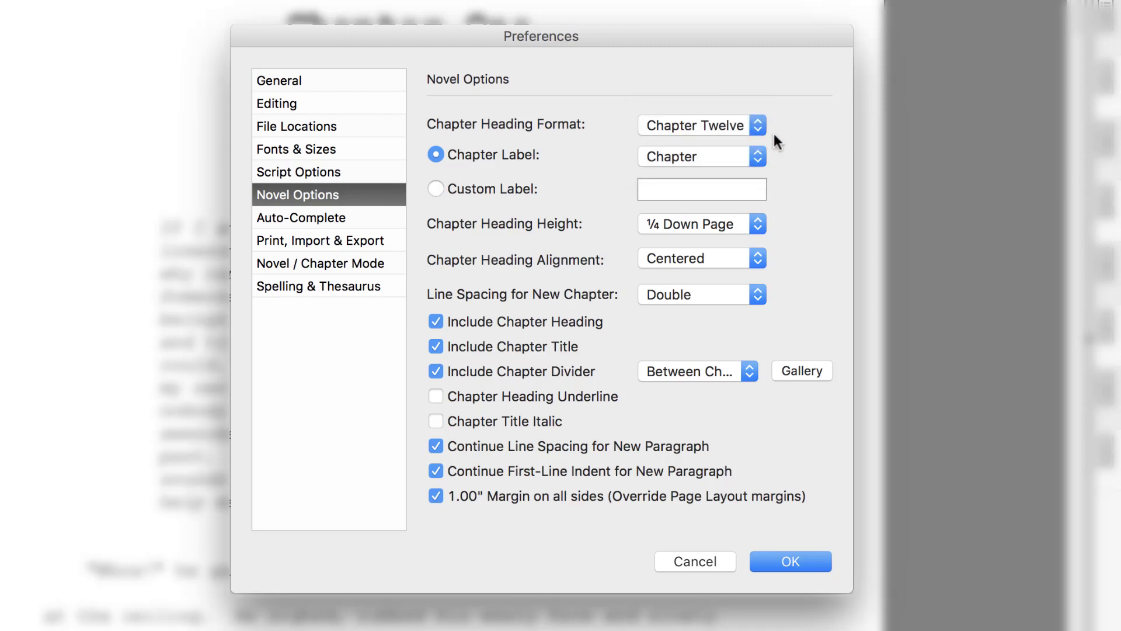
pyautogui.click(758, 157)
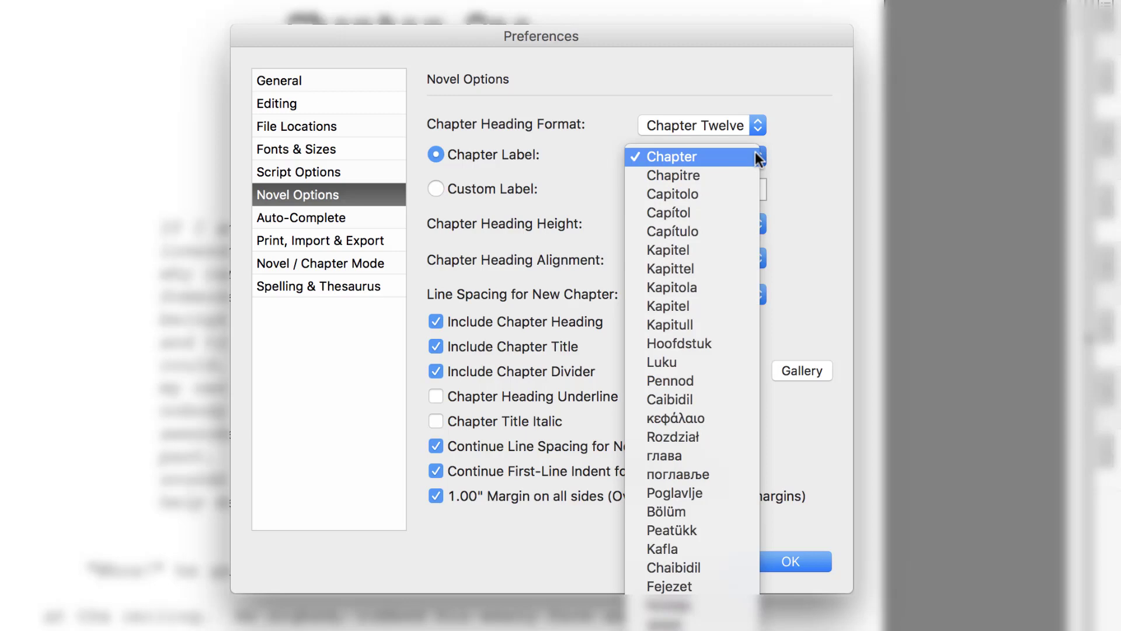
pyautogui.click(782, 149)
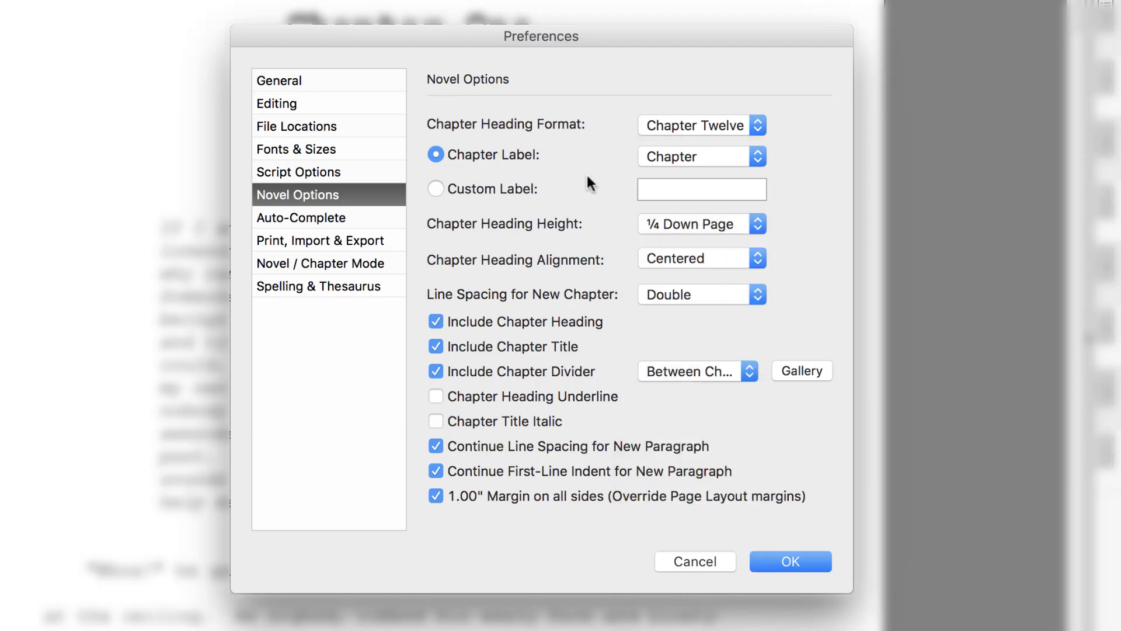
# - Use the custom chapter label "My Custom Label" and set the chapter heading height to ⅓ Down Page
pyautogui.click(435, 188)
pyautogui.write('My Custom Label')
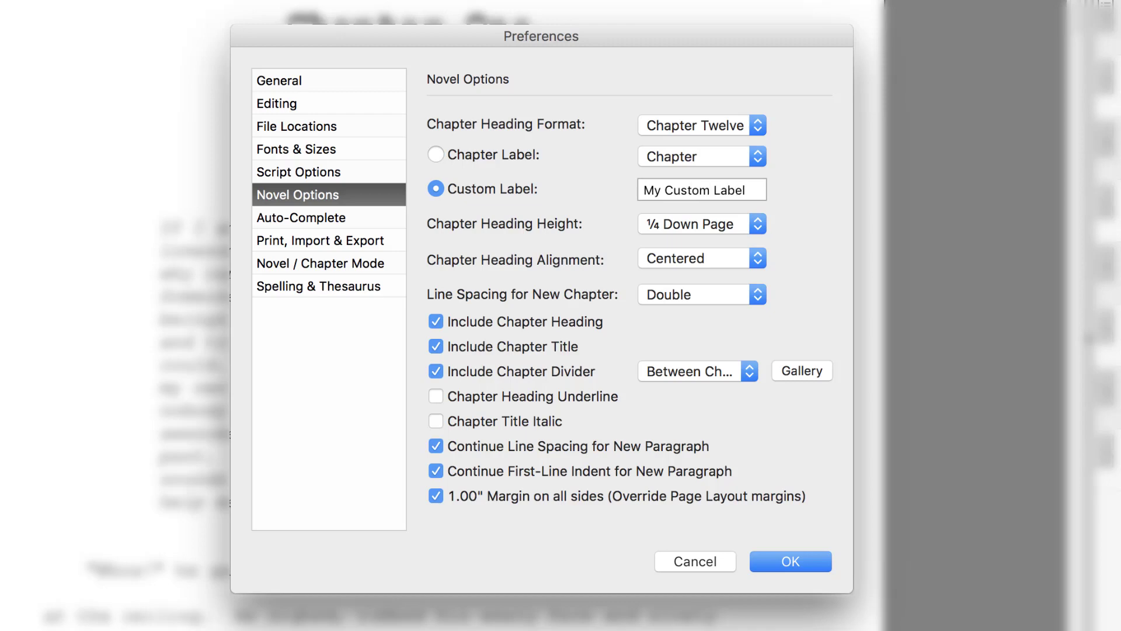
pyautogui.click(758, 225)
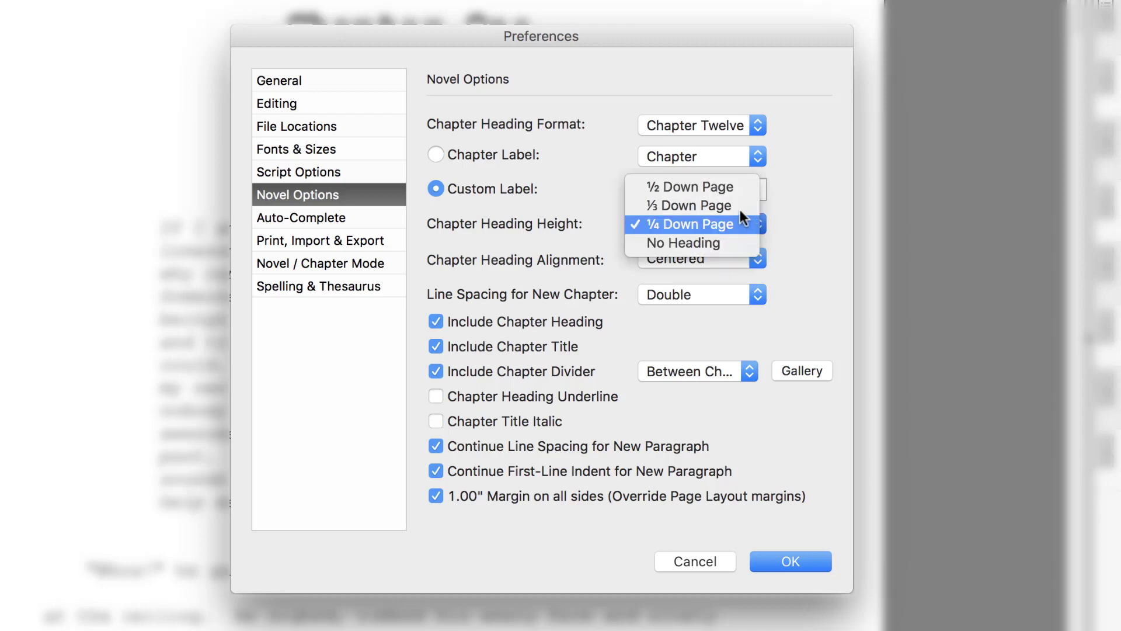
pyautogui.click(739, 207)
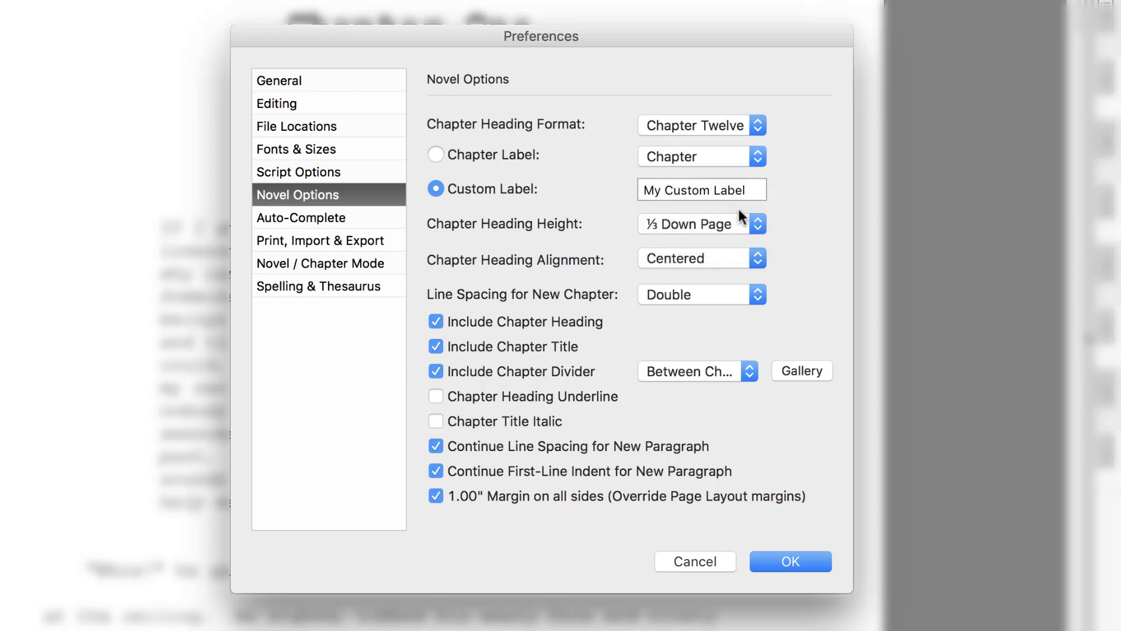
# - Enable Chapter Title Italic and Chapter Heading Underline, and exclude the chapter title
pyautogui.click(434, 423)
pyautogui.click(435, 395)
pyautogui.click(435, 351)
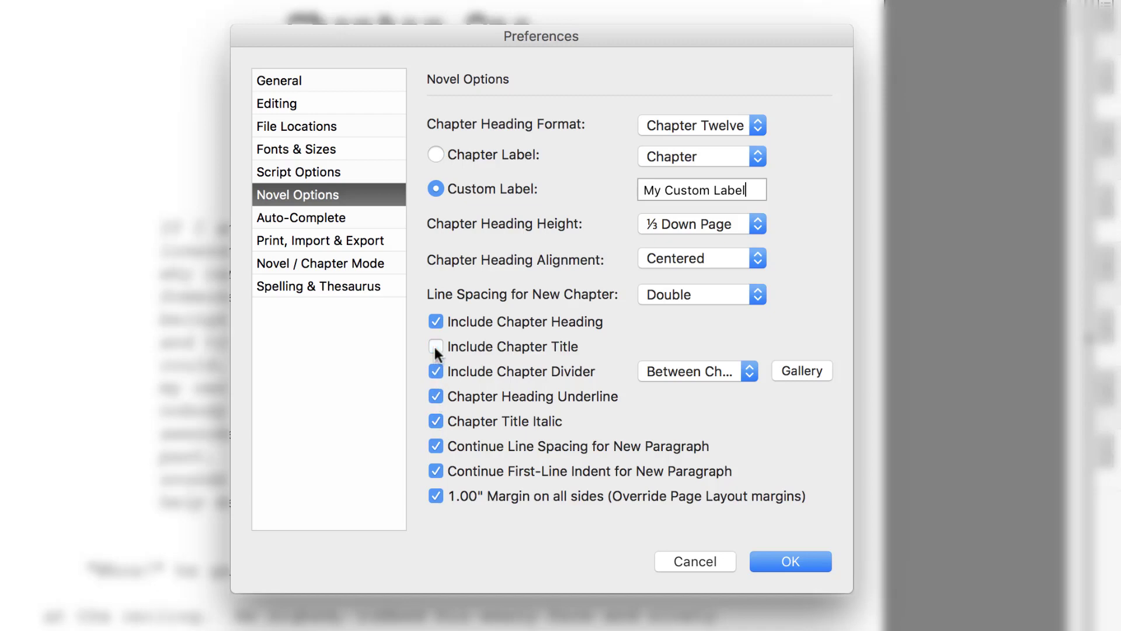
# - Choose the looping-line divider with a central diamond, position it Between Chapter/Title & Content, and close the preferences without saving
pyautogui.click(798, 369)
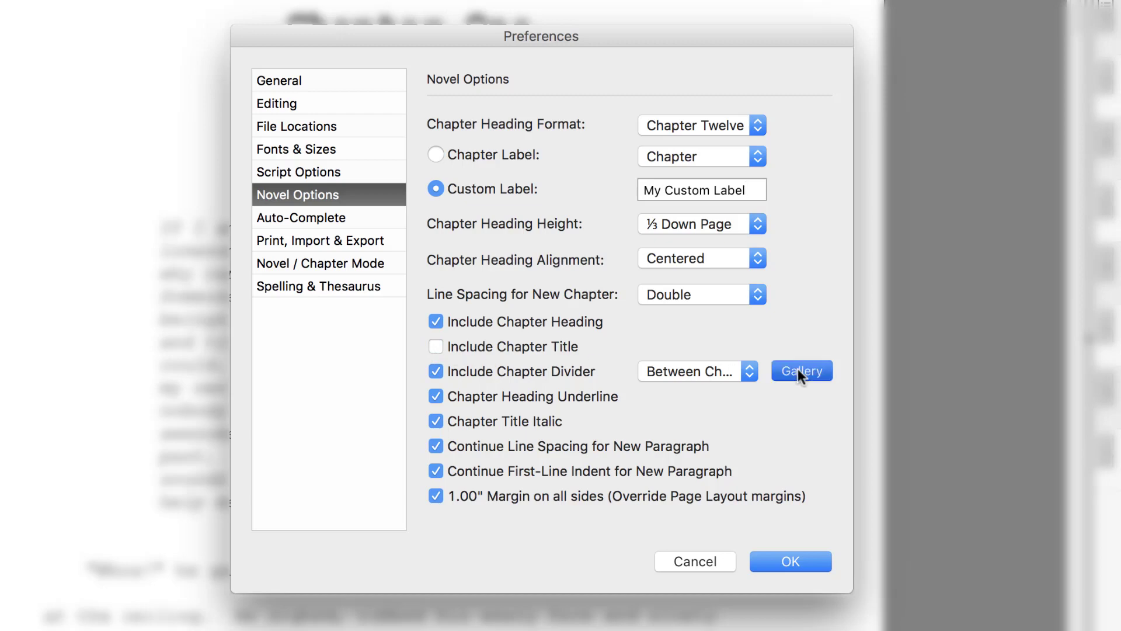
pyautogui.click(567, 150)
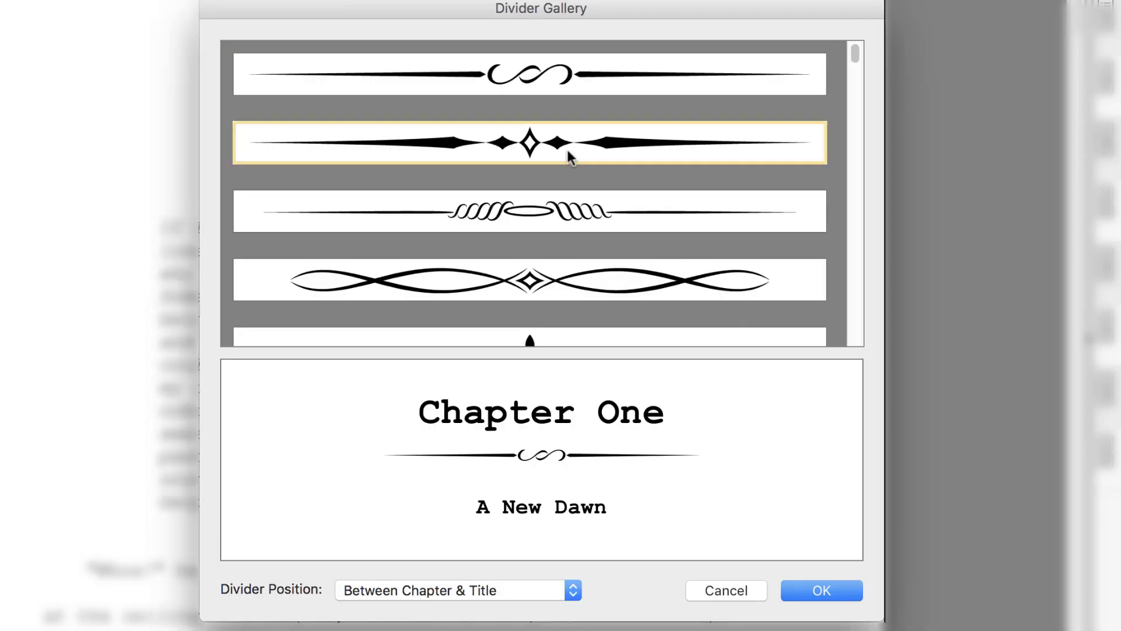
pyautogui.click(573, 209)
pyautogui.click(569, 282)
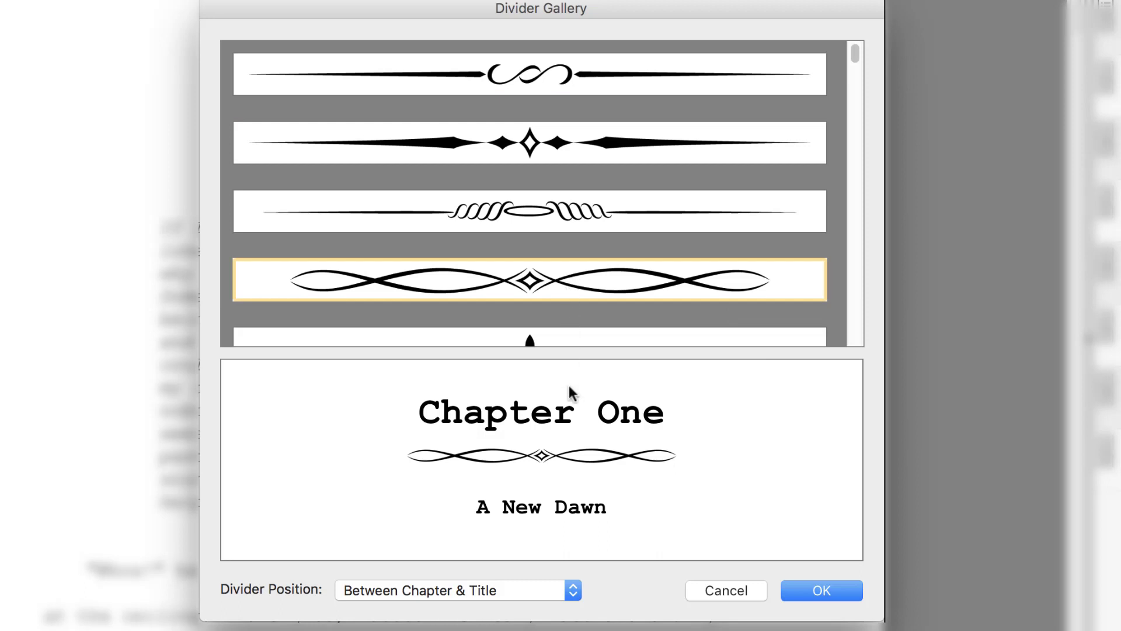
pyautogui.click(573, 591)
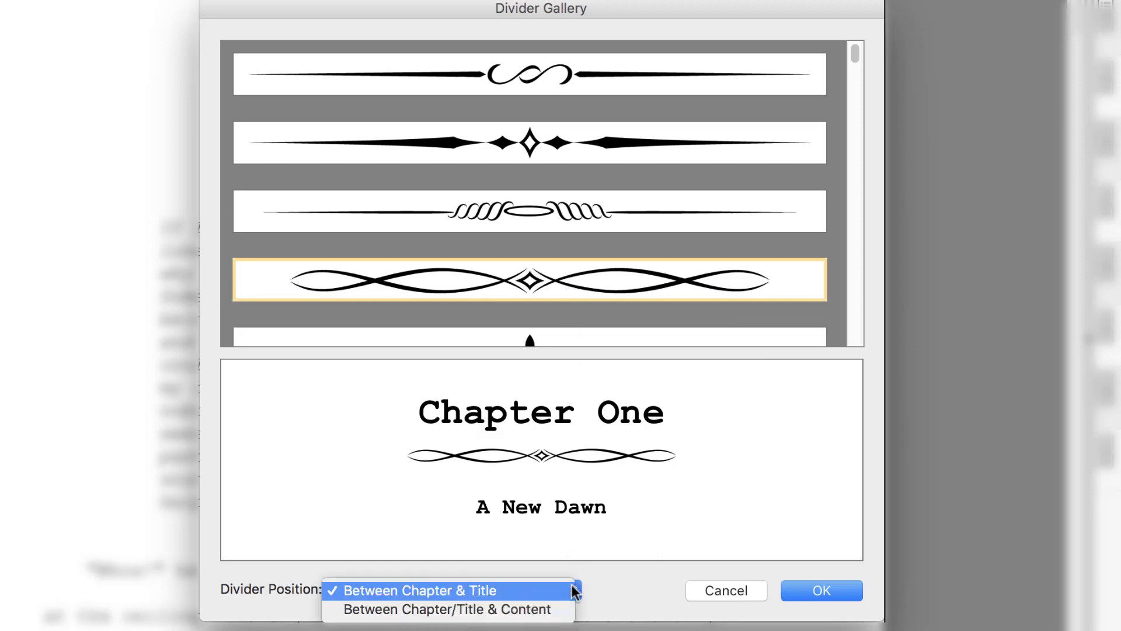
pyautogui.click(558, 610)
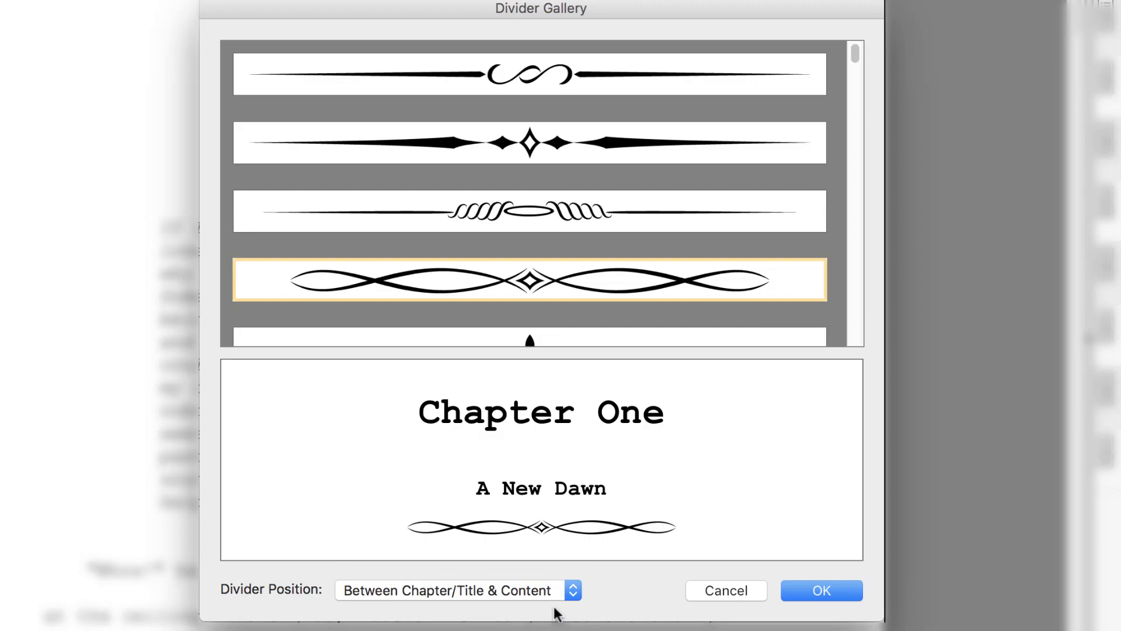
pyautogui.click(823, 590)
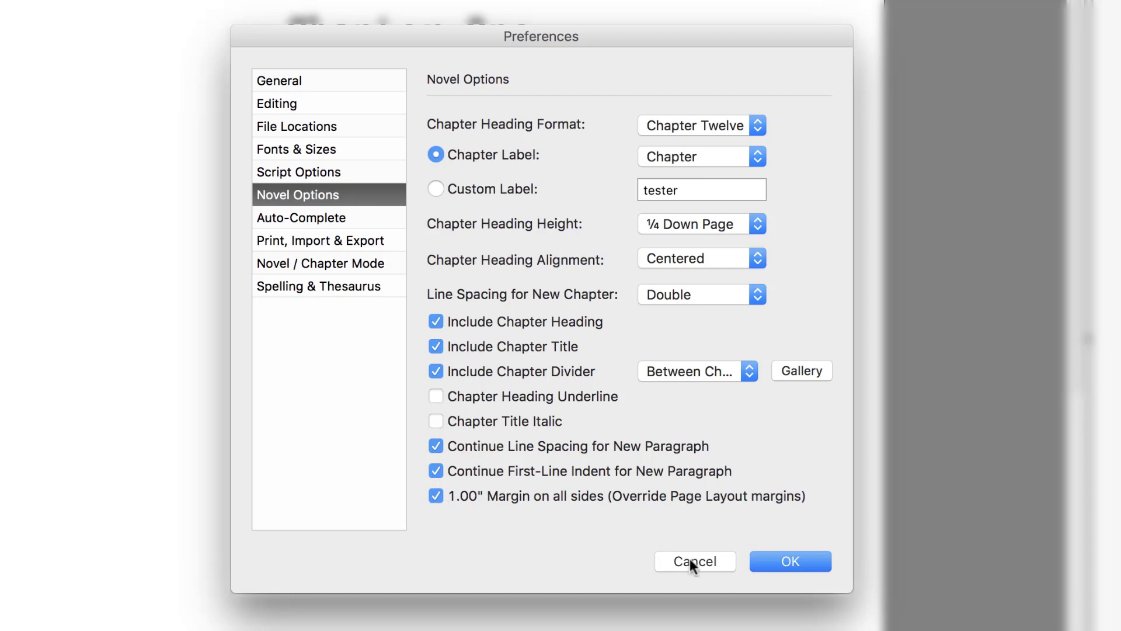
pyautogui.click(689, 559)
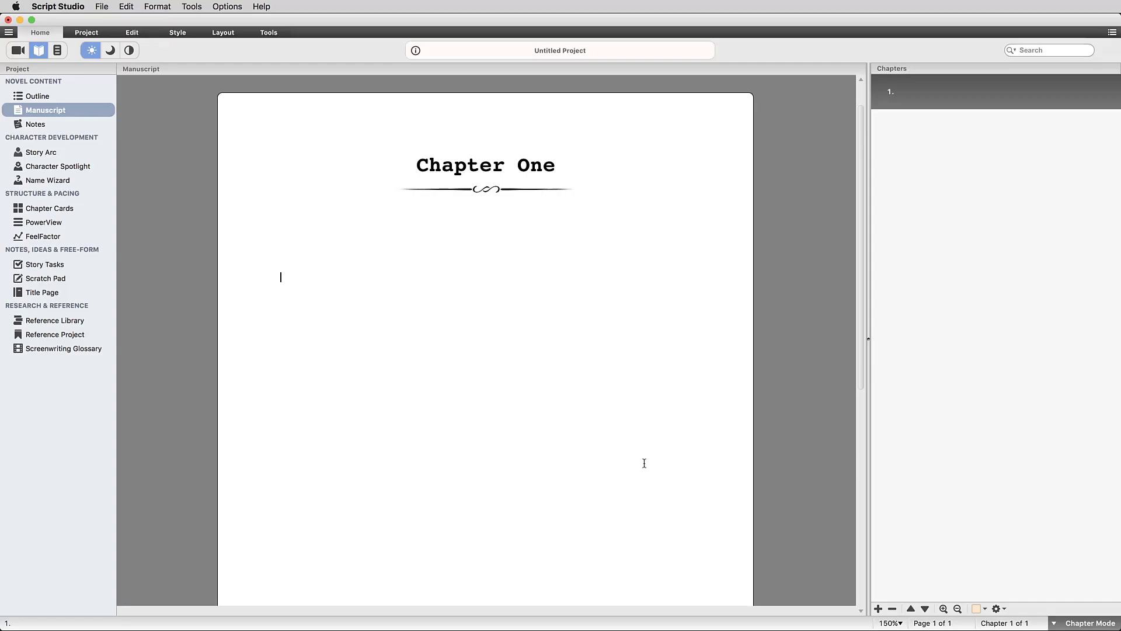
# - Write Chapter One's opening paragraph starting "The rain had not relented" and an indented second paragraph starting "Realising the battle was lost"
pyautogui.write('The rain had not relented since its unwelcome debut earlier that day at the nursery and David stood inside the doorway to Lightwork wrestling with his cheap umbrella, until it finally submitted and opened; however, it opened too far the wrong way and instantly collapsed into a tangled mess in his hands.')
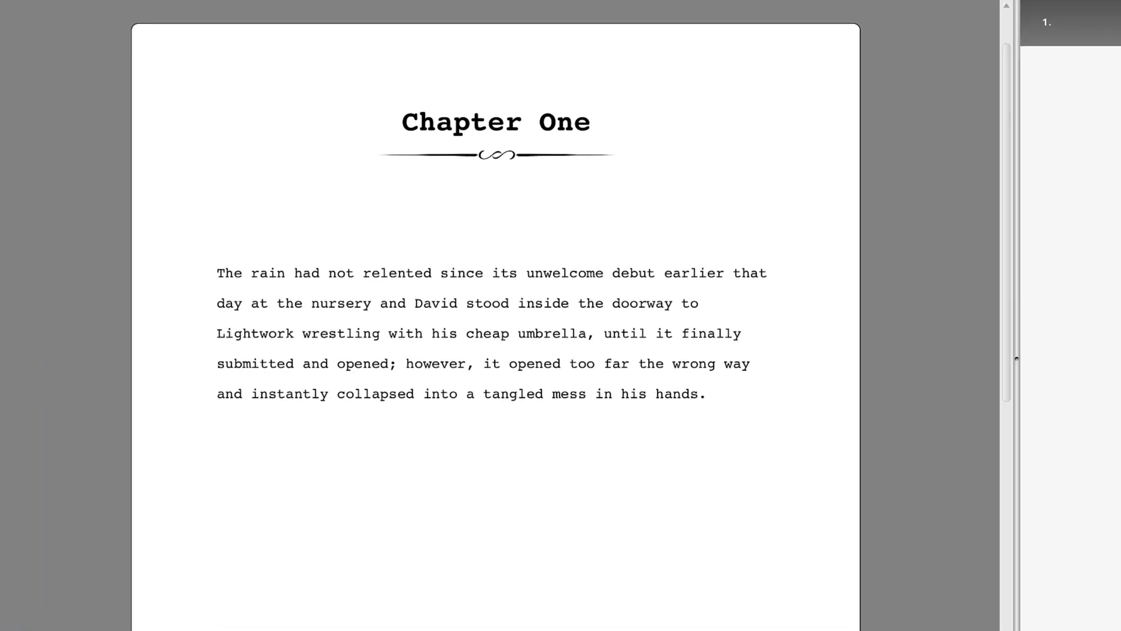
pyautogui.press('Return')
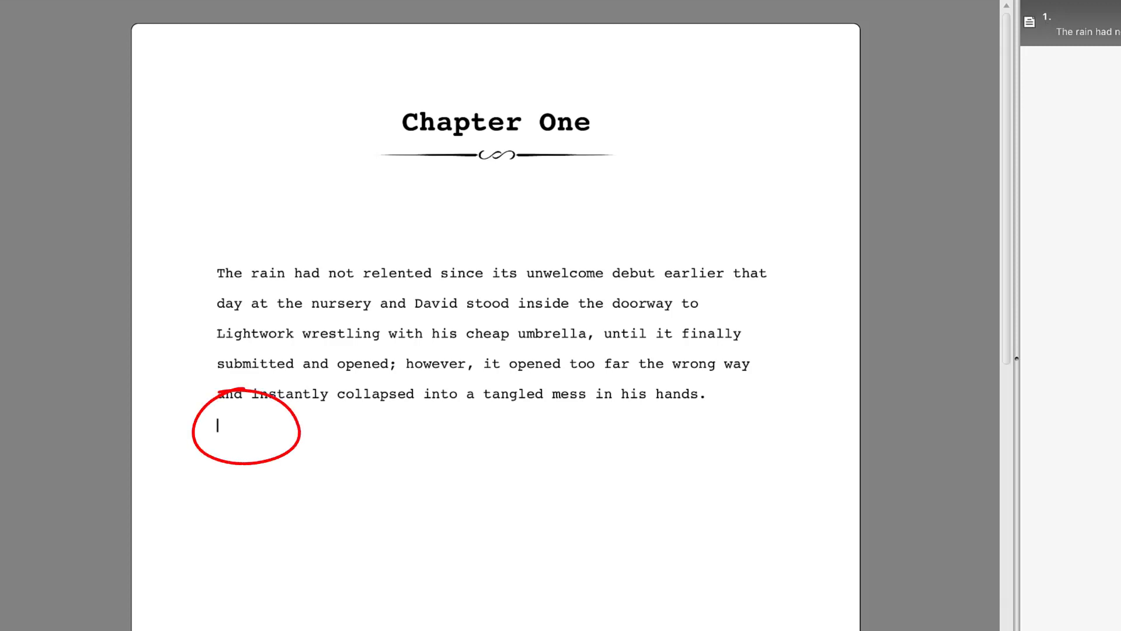
pyautogui.press('Tab')
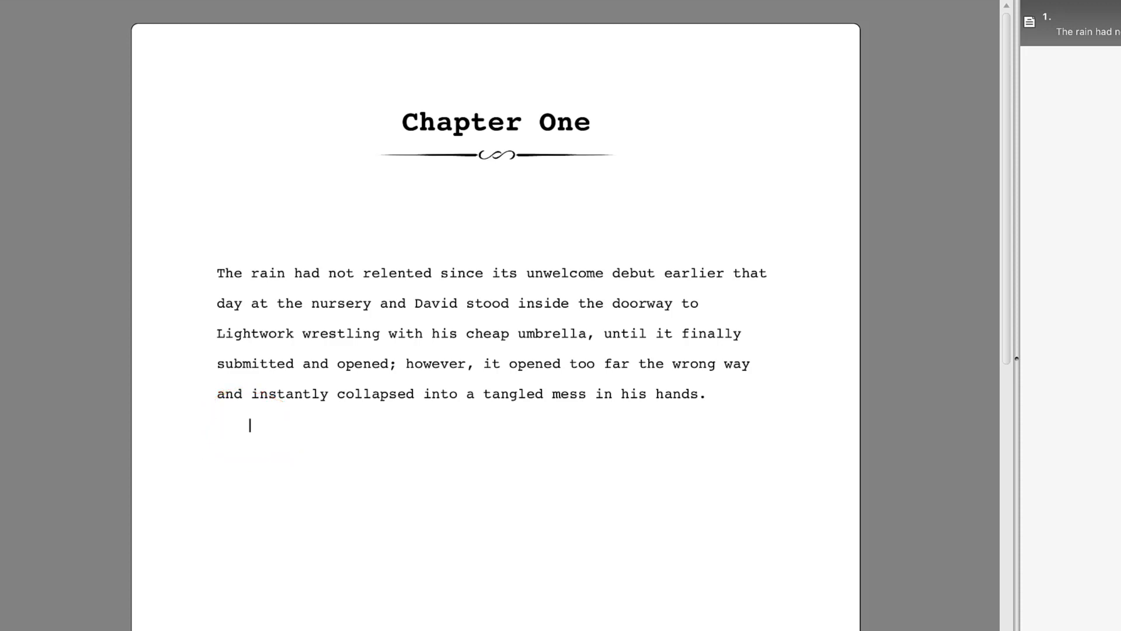
pyautogui.write('Realising the battle was lost, he sprinted for the car, which was a parked a couple of roads down — dumping the excuse for an umbrella on the way.  He had managed quite successfully to evade Bob a second time on his way out, and thought it best to cut his losses and go home.')
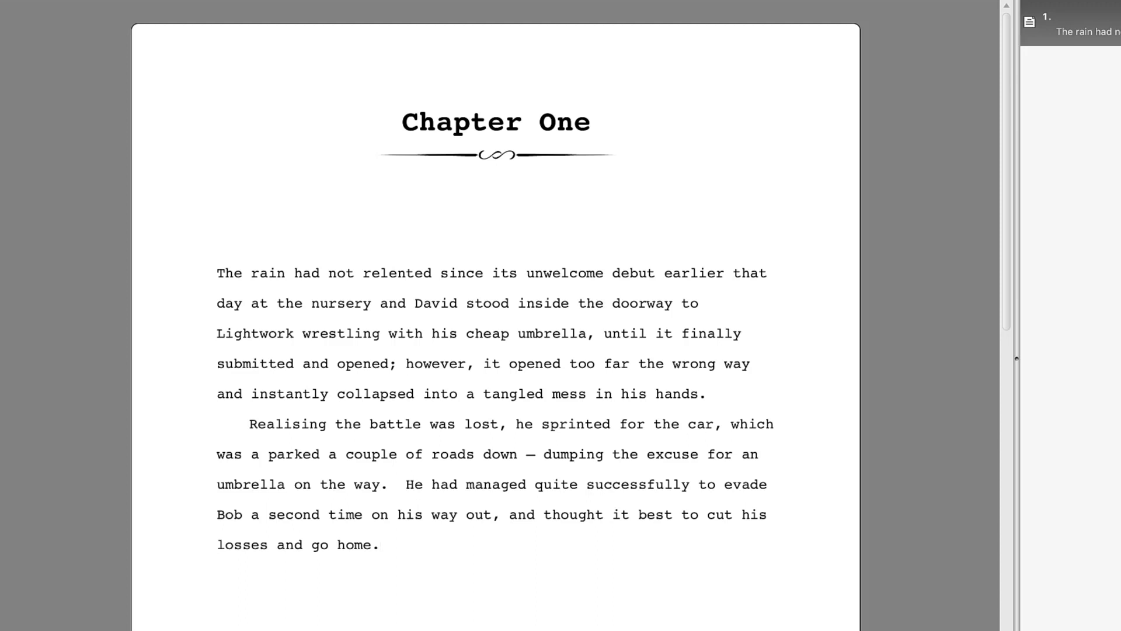
pyautogui.press('Return')
# - Apply a uniform first-line indent of 1.00" to all of the chapter's text
pyautogui.press('super+a')
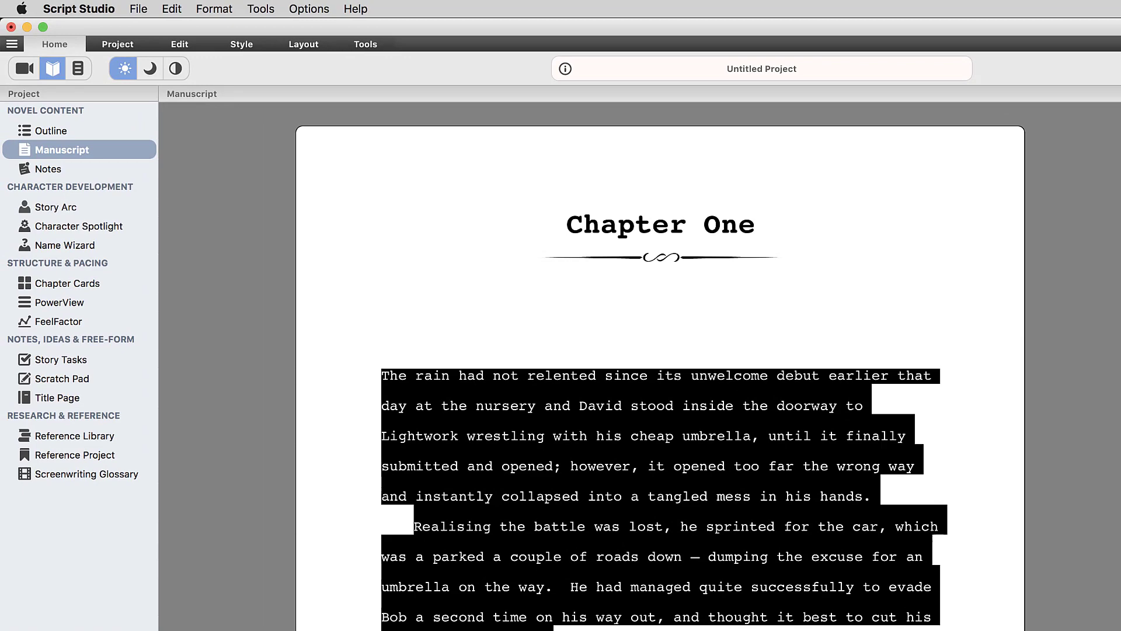
pyautogui.click(216, 10)
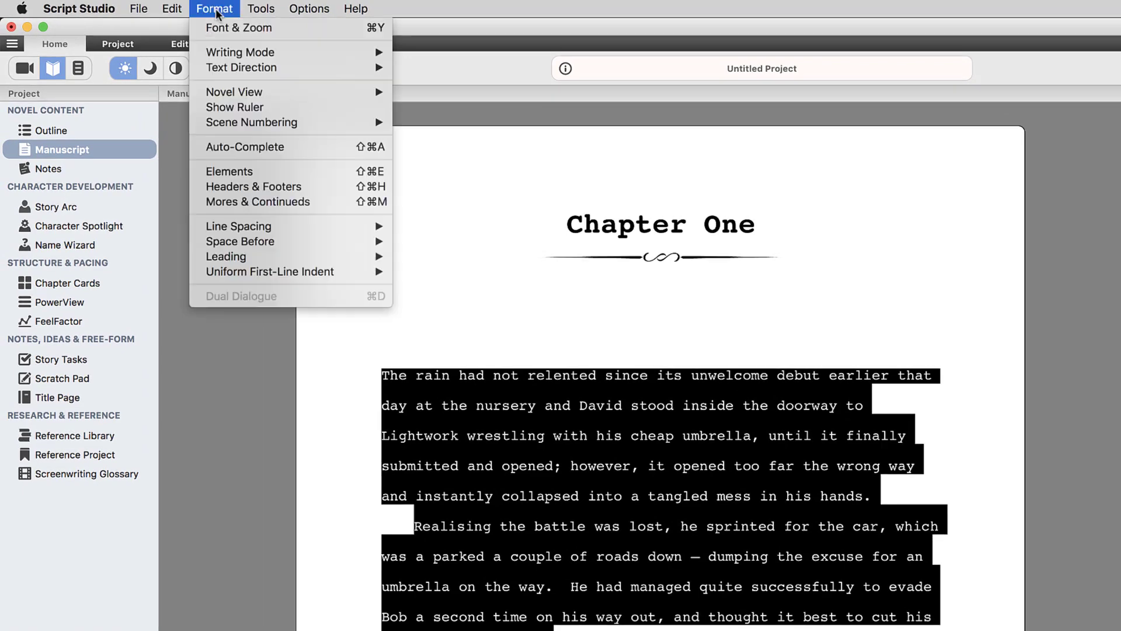
pyautogui.moveTo(313, 270)
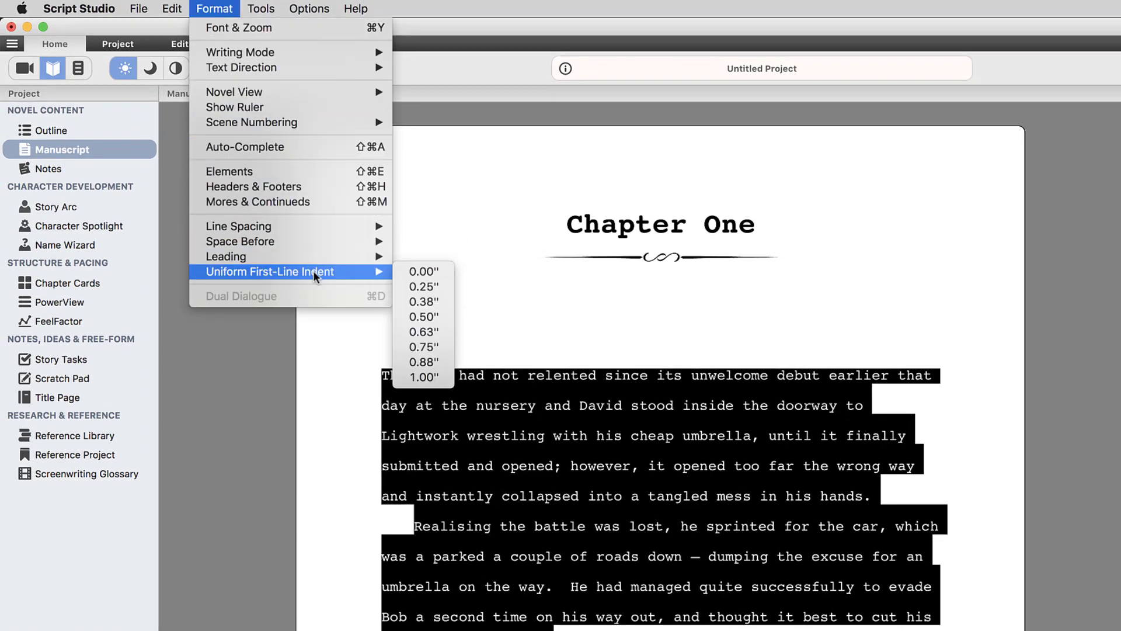
pyautogui.click(424, 377)
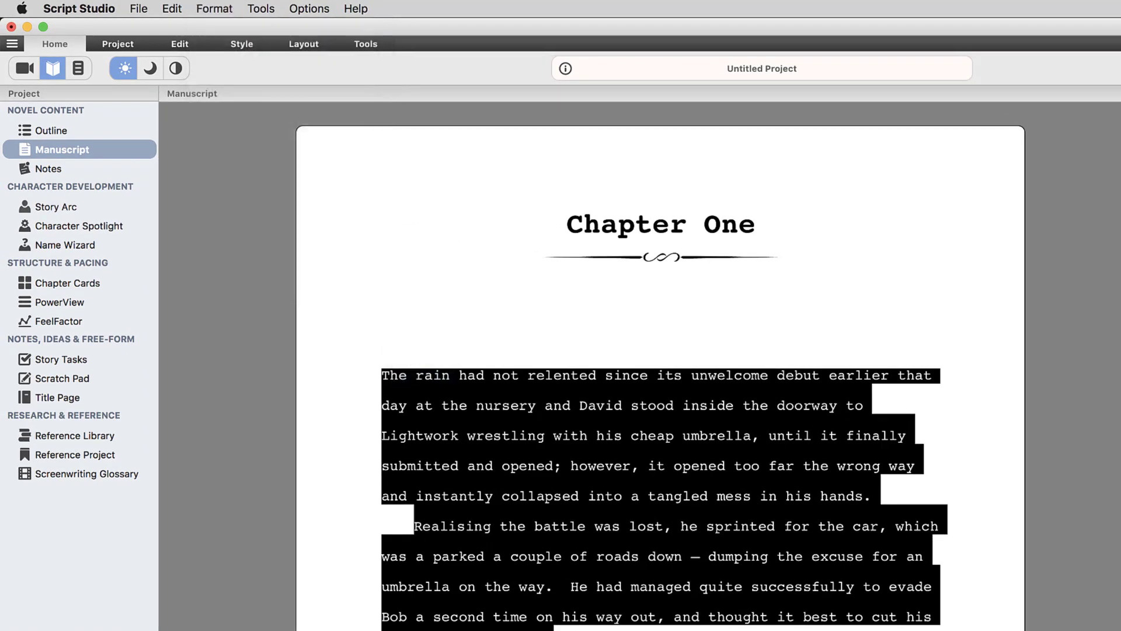
pyautogui.press('Right')
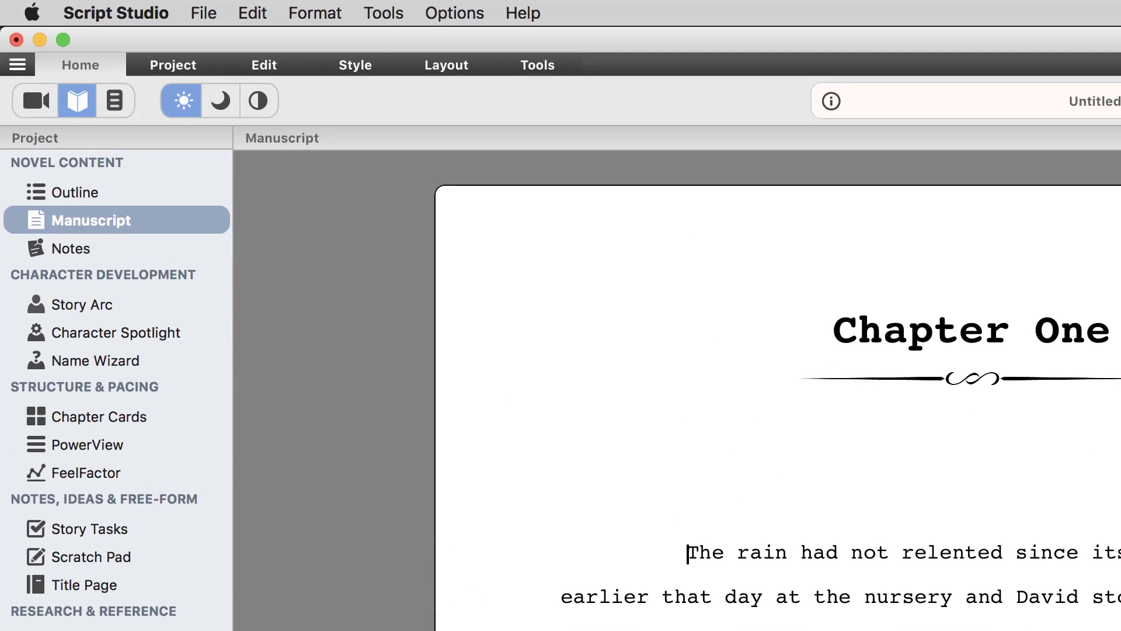
# - Title the first chapter "An Unwelcome Guest" in the outline and return to the manuscript
pyautogui.click(157, 194)
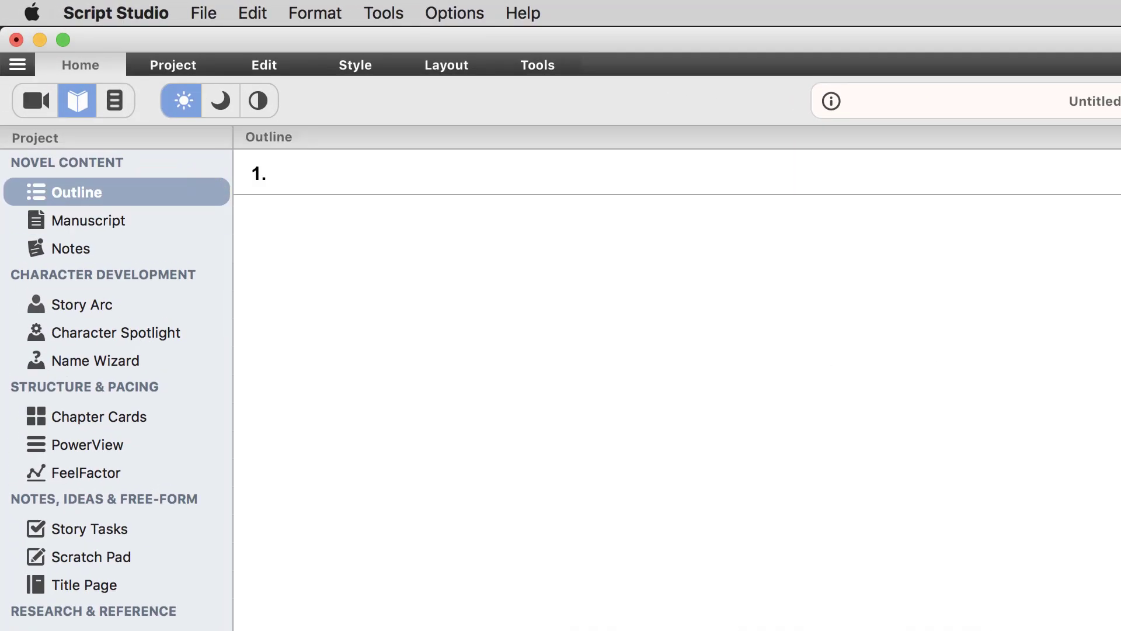
pyautogui.write('An Unwelcome Guest')
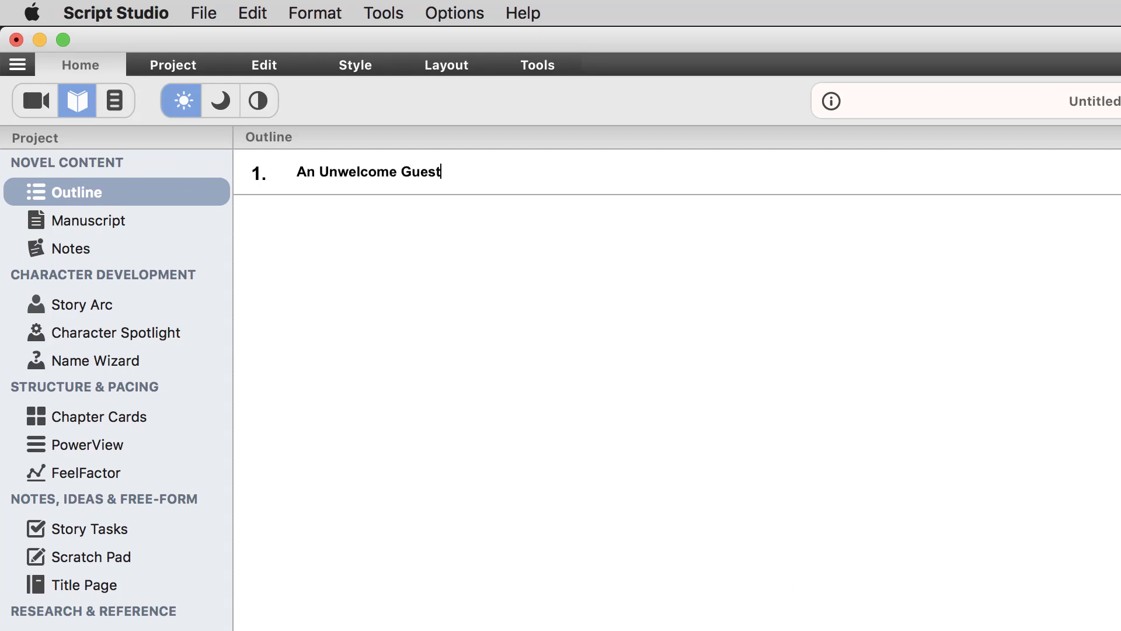
pyautogui.click(182, 221)
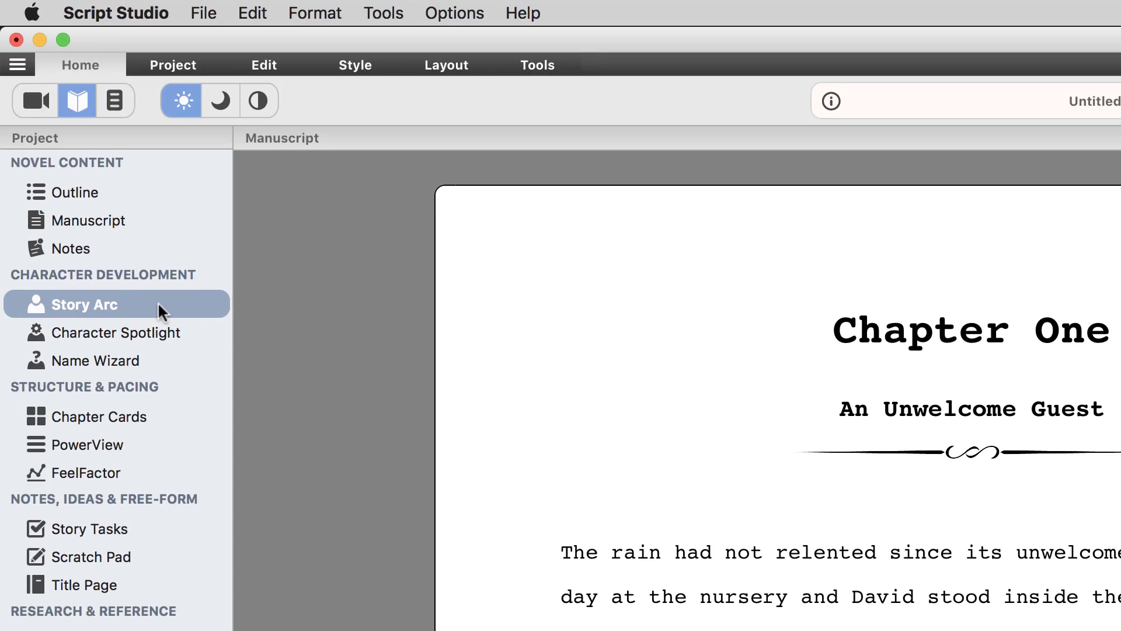
# - Browse the Story Arc, Chapter Cards, PowerView and FeelFactor views for the first chapter
pyautogui.click(158, 302)
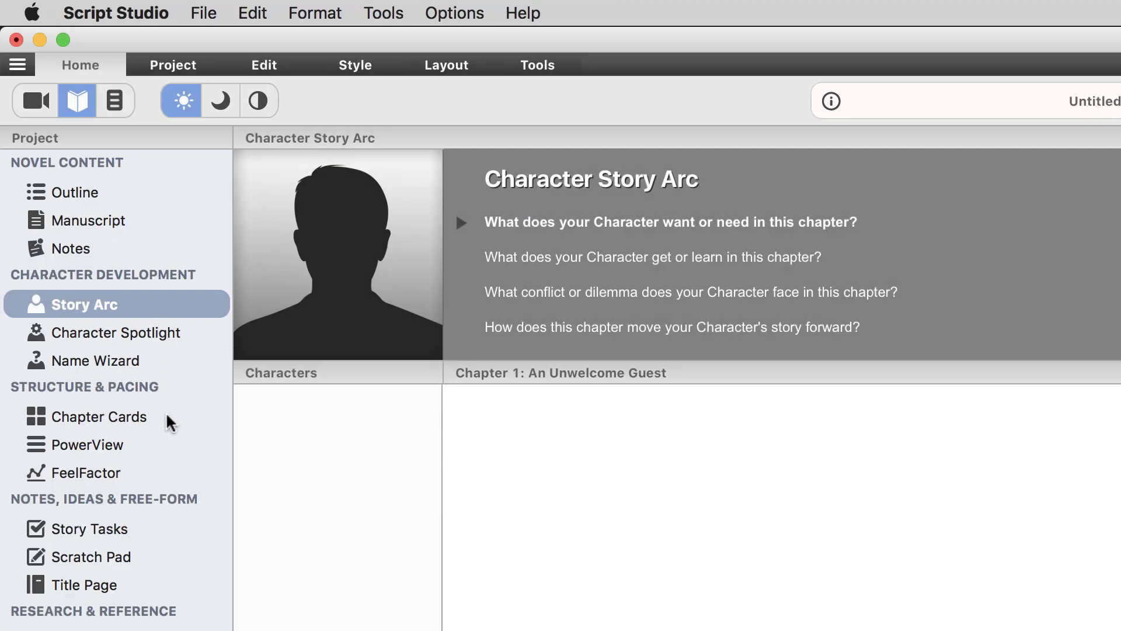
pyautogui.click(167, 415)
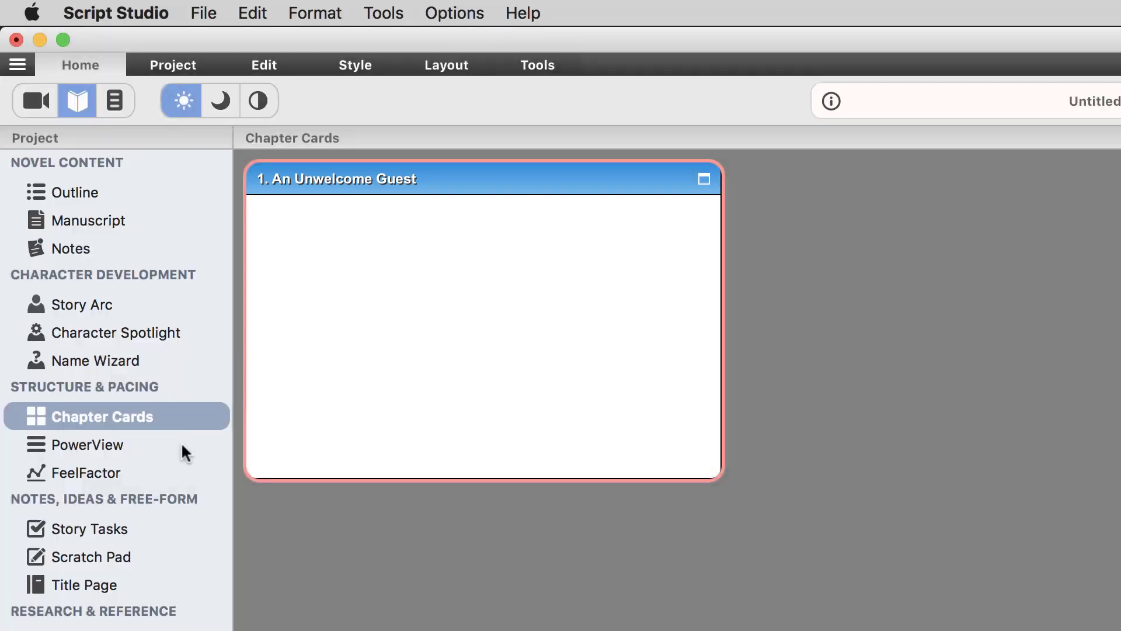
pyautogui.click(183, 449)
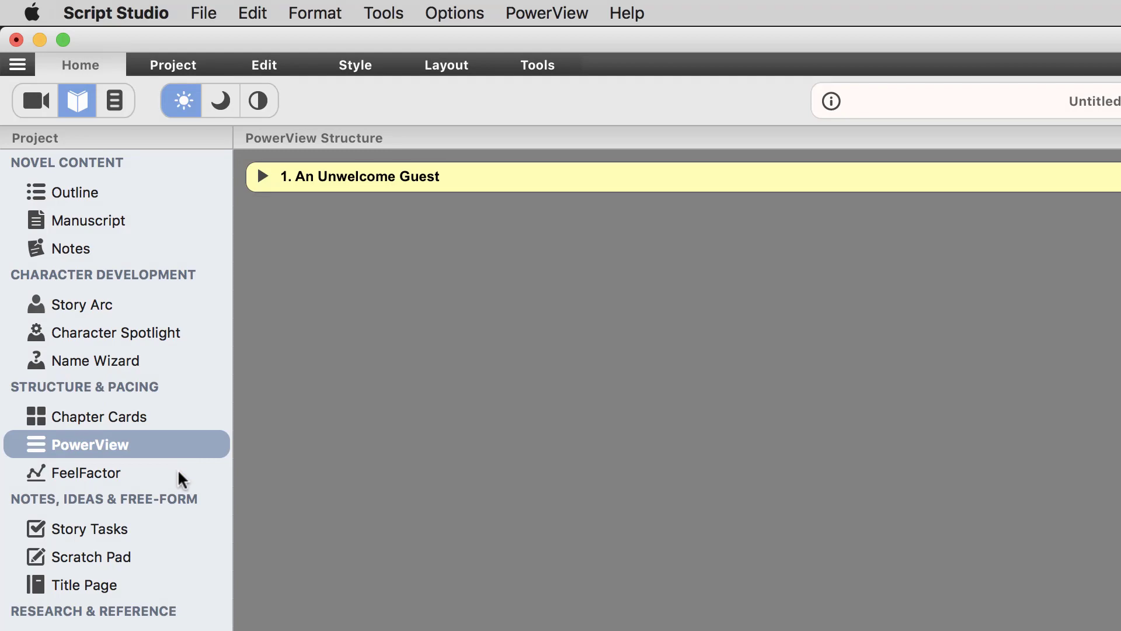
pyautogui.click(182, 476)
pyautogui.moveTo(317, 451)
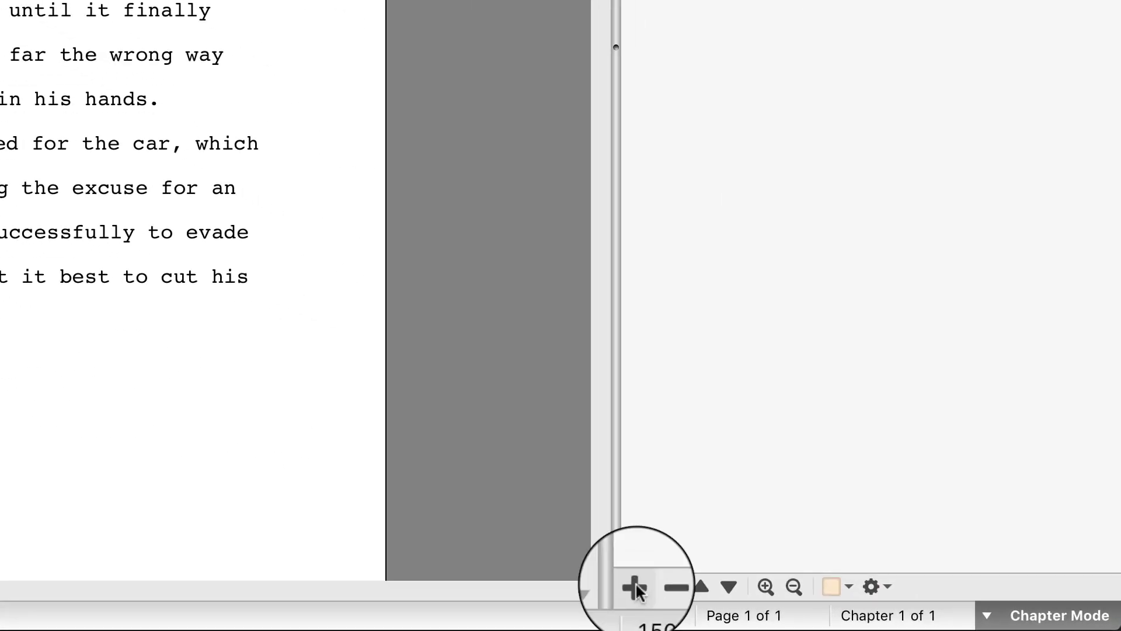
# - Add two chapters, title them "An Unwelcome Visitor" and "Food For Thought" in the outline, and return to the manuscript
pyautogui.click(635, 587)
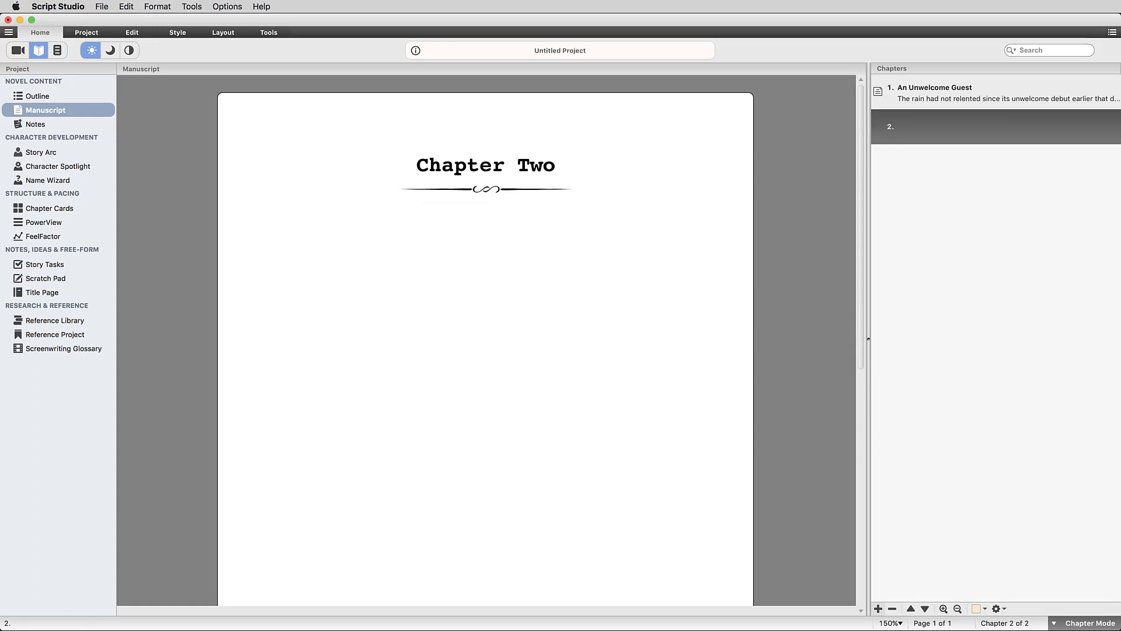
pyautogui.click(879, 608)
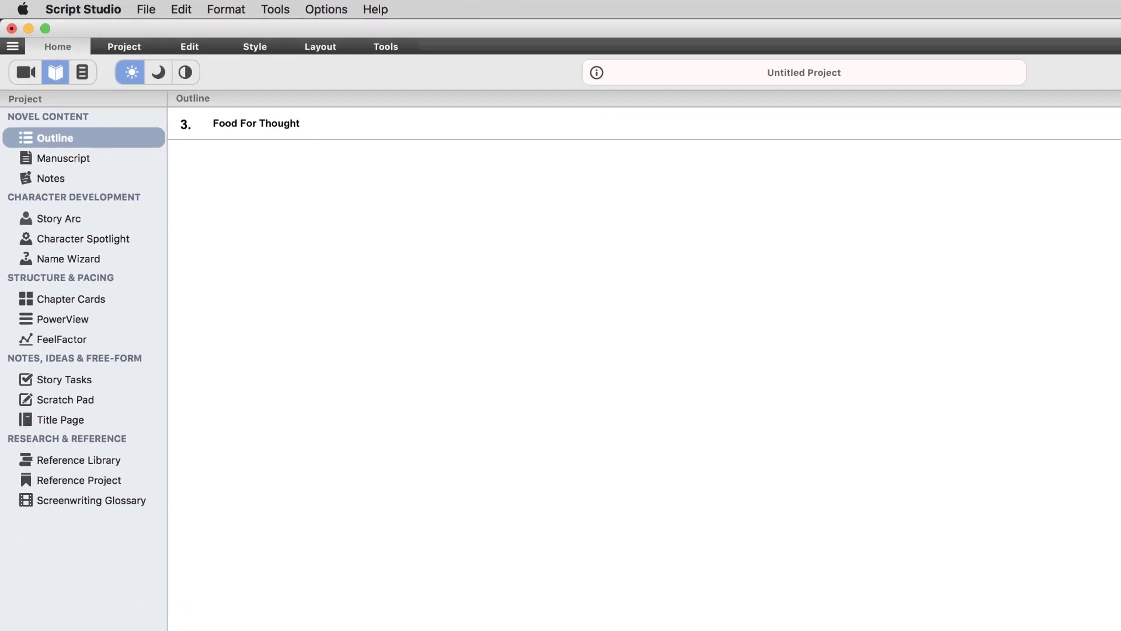
pyautogui.click(96, 111)
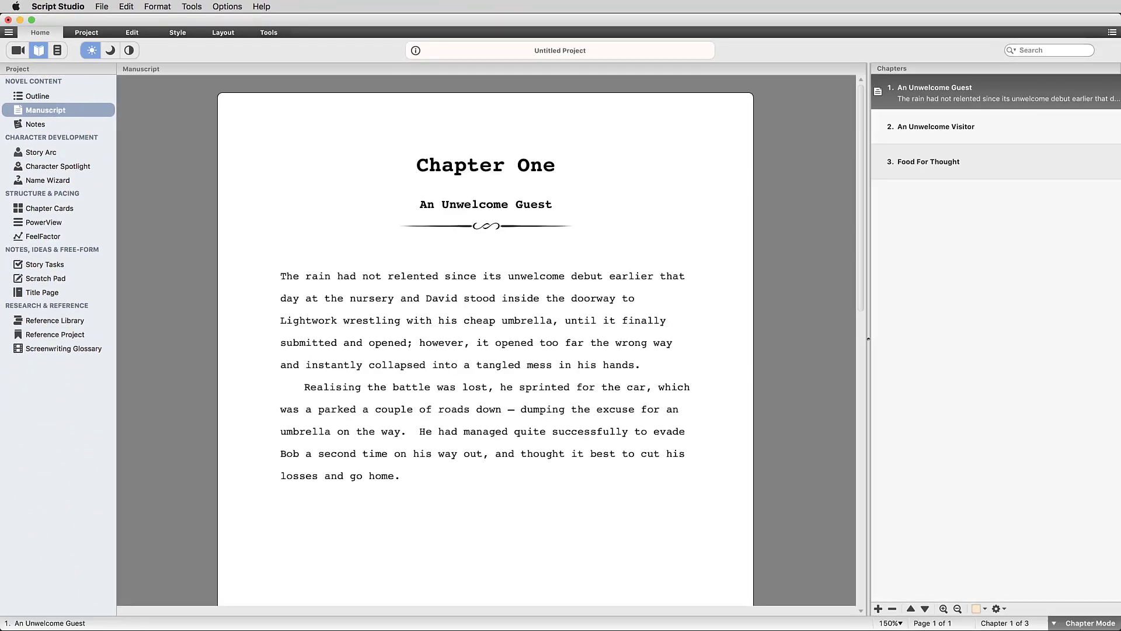
# - View the manuscript pages of Chapters One, Two and Three in turn and go back to "An Unwelcome Guest"
pyautogui.click(1029, 92)
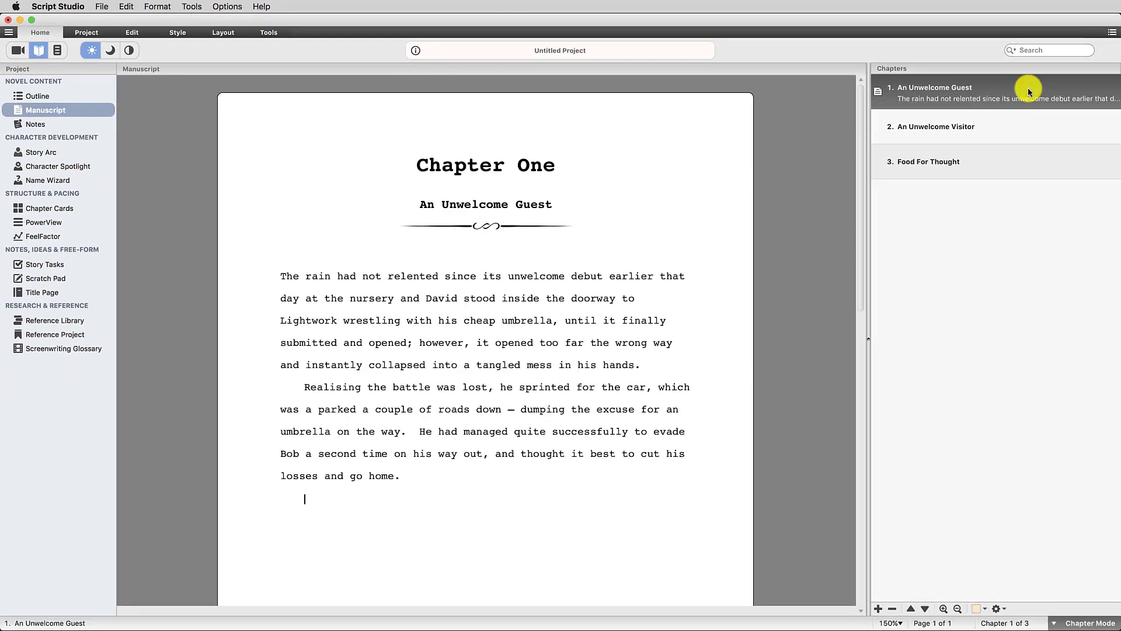
pyautogui.click(1017, 126)
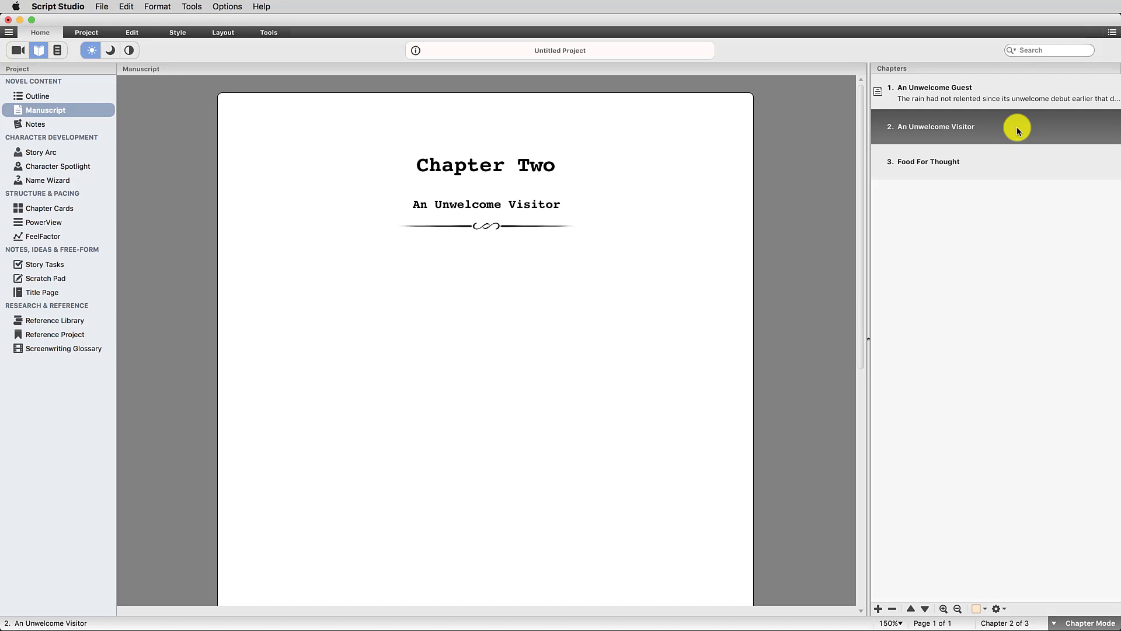
pyautogui.click(998, 161)
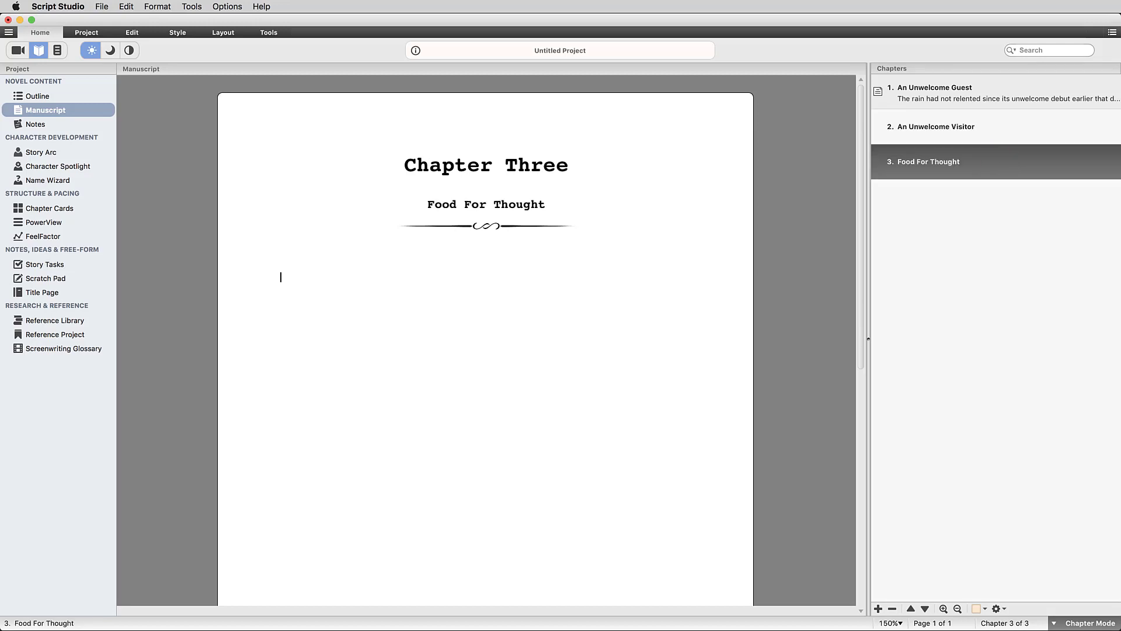
pyautogui.click(993, 92)
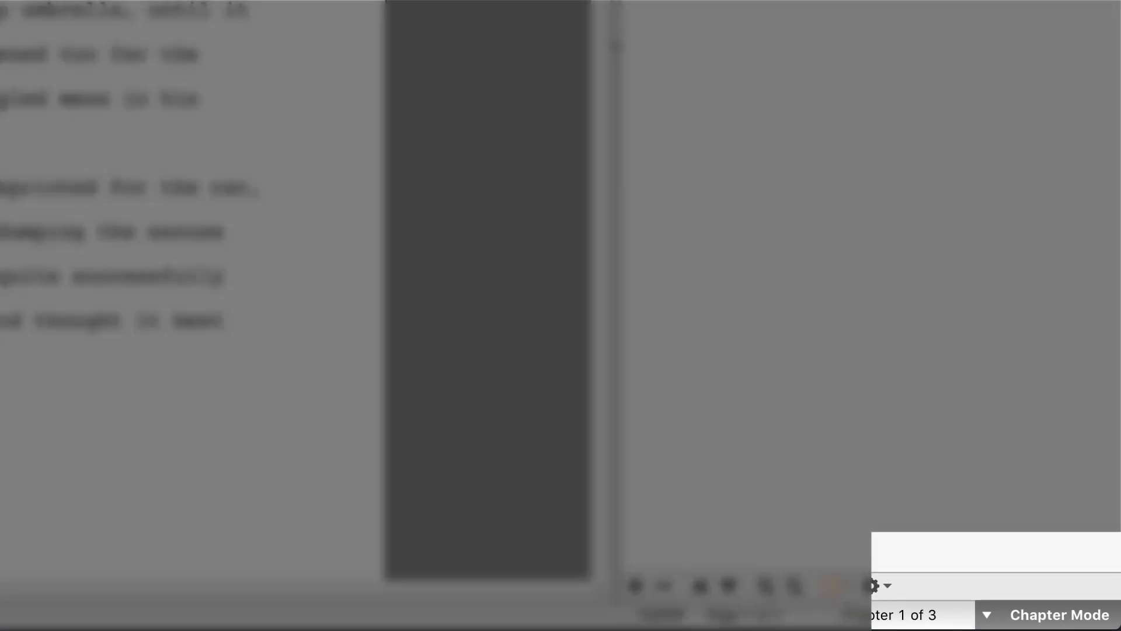
# - Switch the manuscript to Full Novel Mode, look through the consecutive chapter pages, and return to "An Unwelcome Guest"
pyautogui.click(1033, 619)
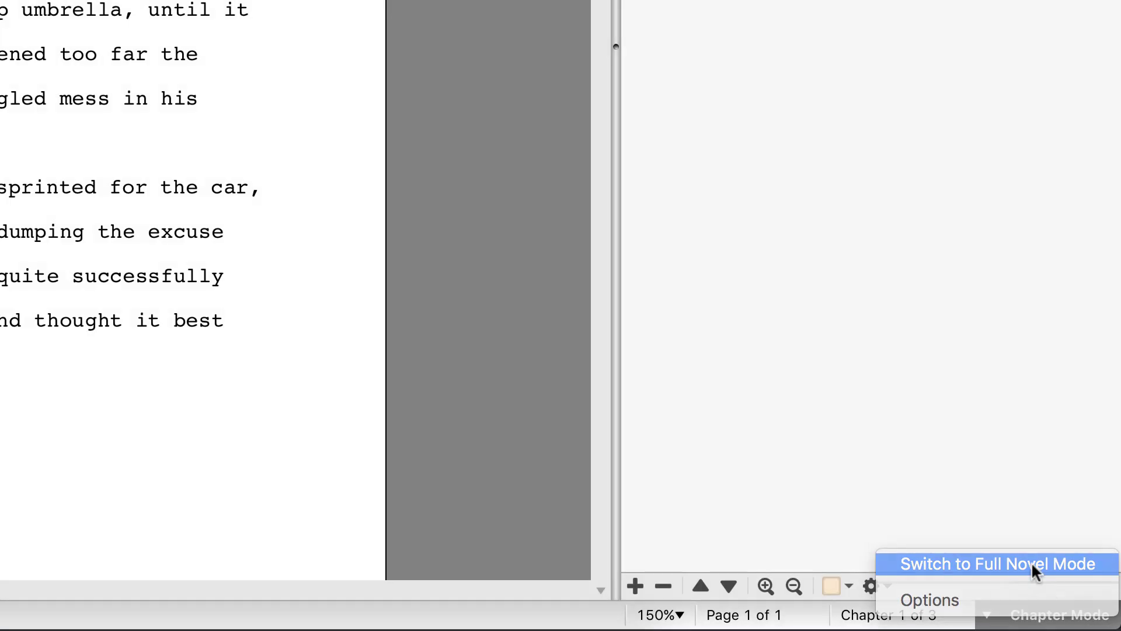
pyautogui.click(1032, 564)
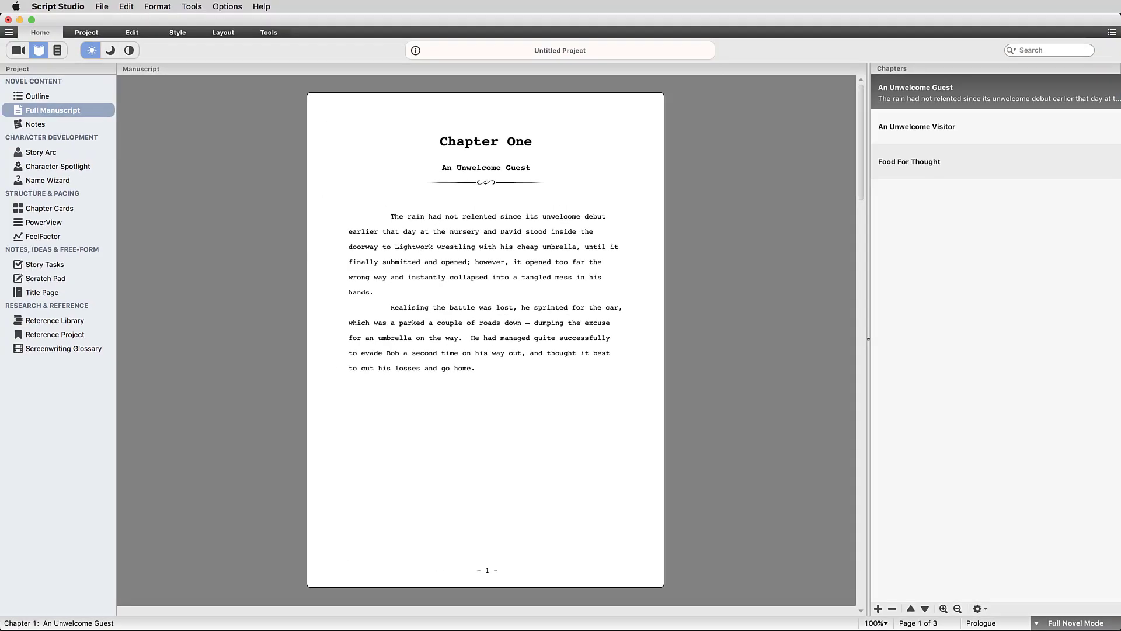
pyautogui.moveTo(859, 140); pyautogui.dragTo(862, 204)
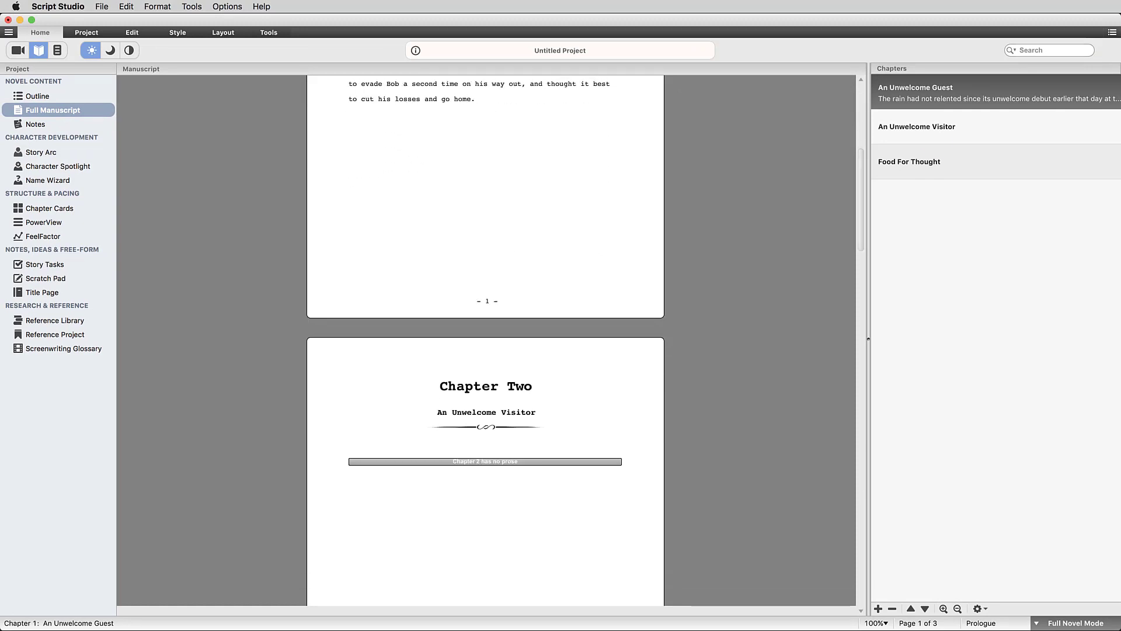
pyautogui.click(986, 92)
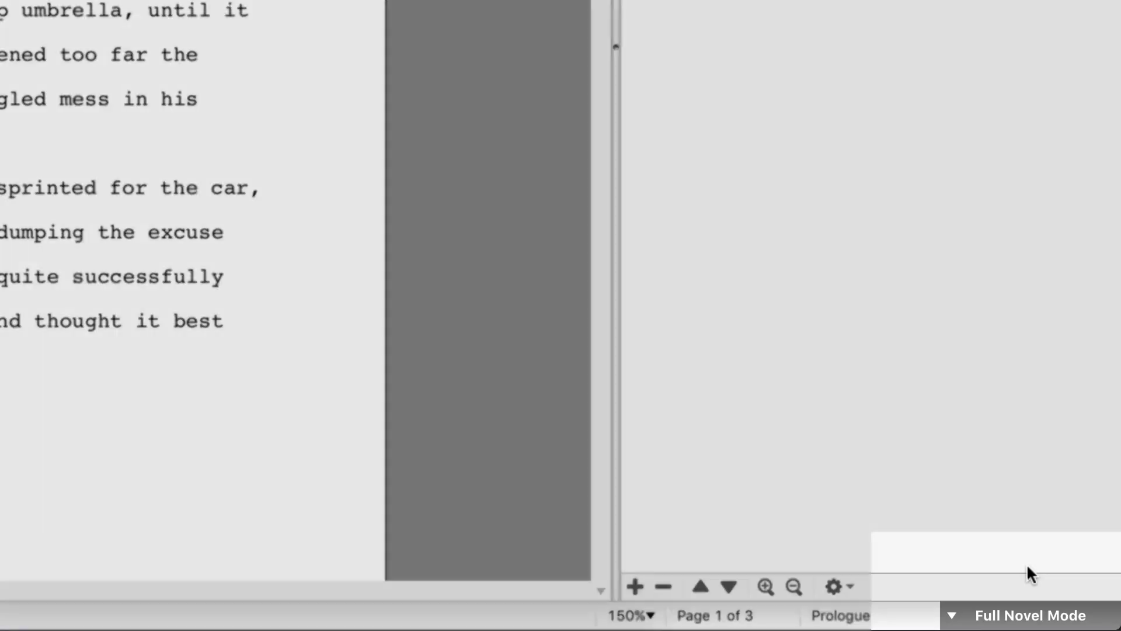
# - Switch the manuscript from Full Novel Mode back to Chapter Mode
pyautogui.click(1078, 623)
pyautogui.click(1035, 615)
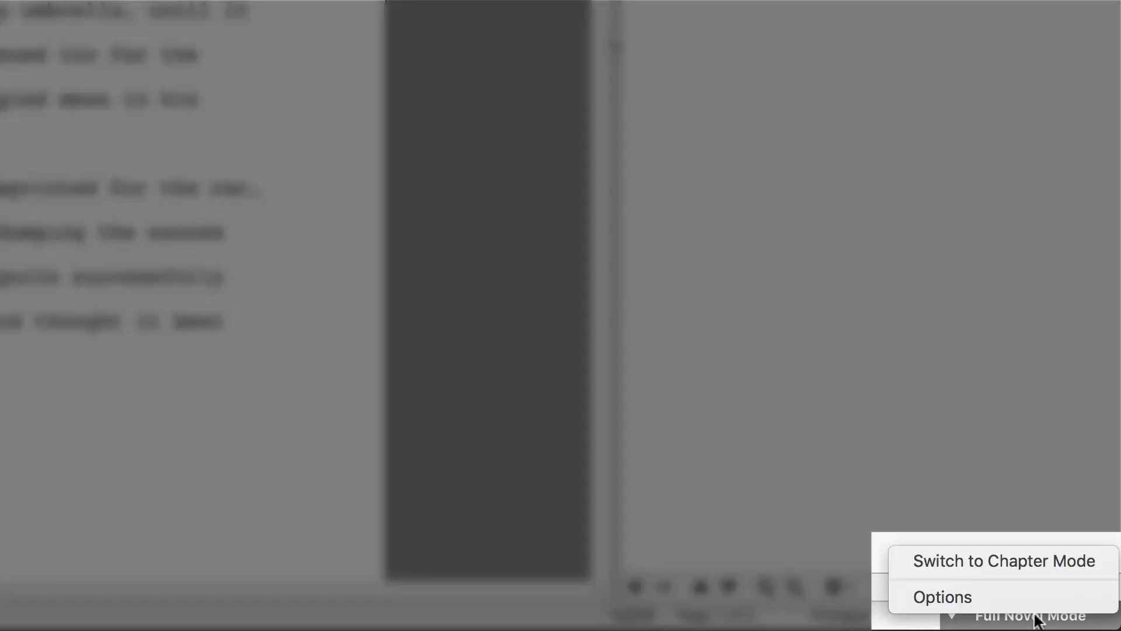
pyautogui.click(1028, 560)
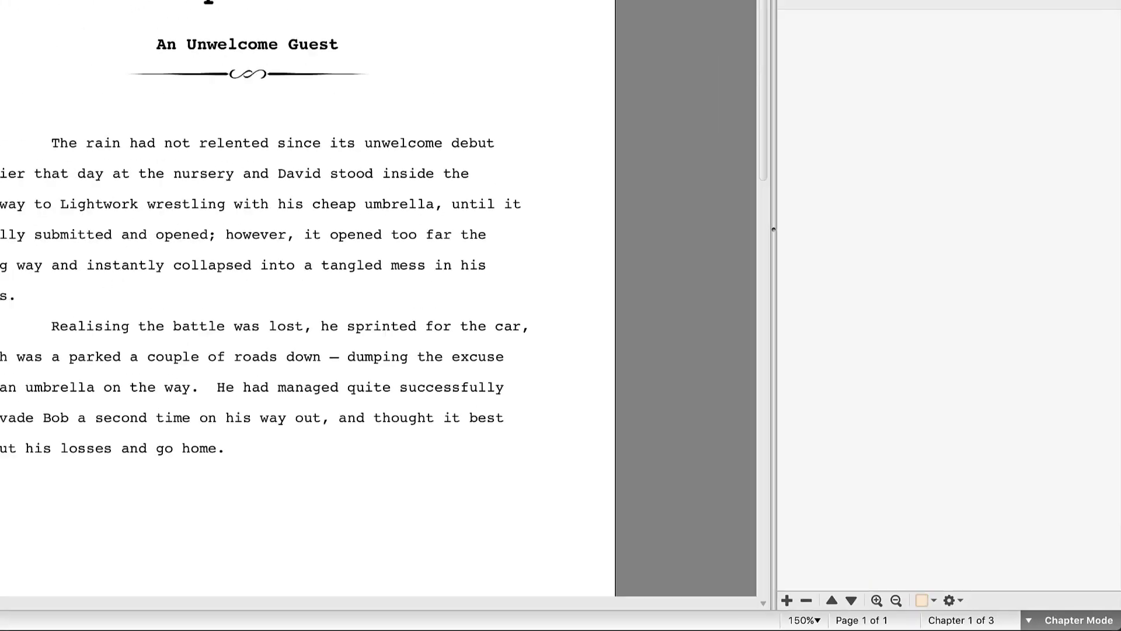